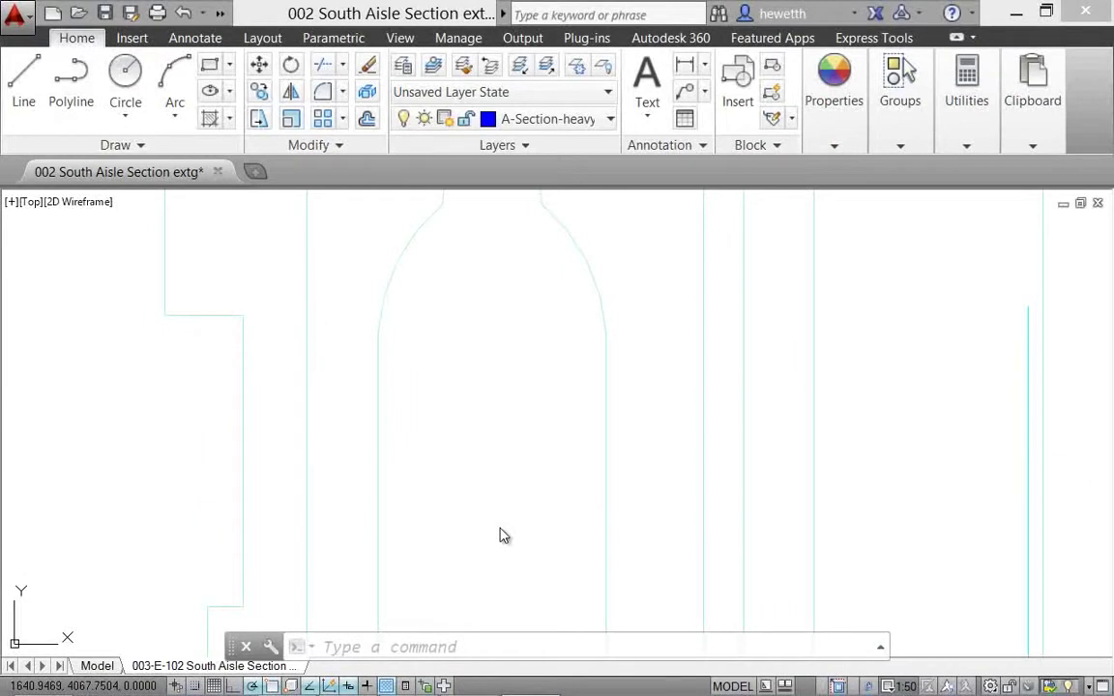
Step: Draw a start-centre-end quarter arc along the left curve of the arched opening's head
key(Escape)
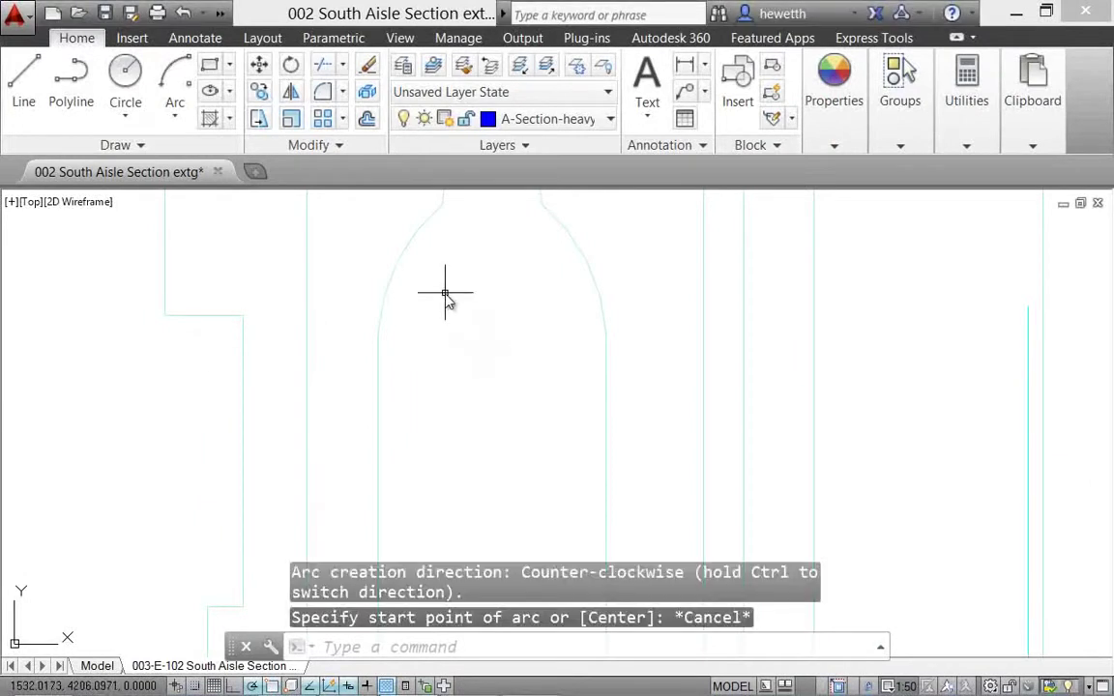
click(183, 118)
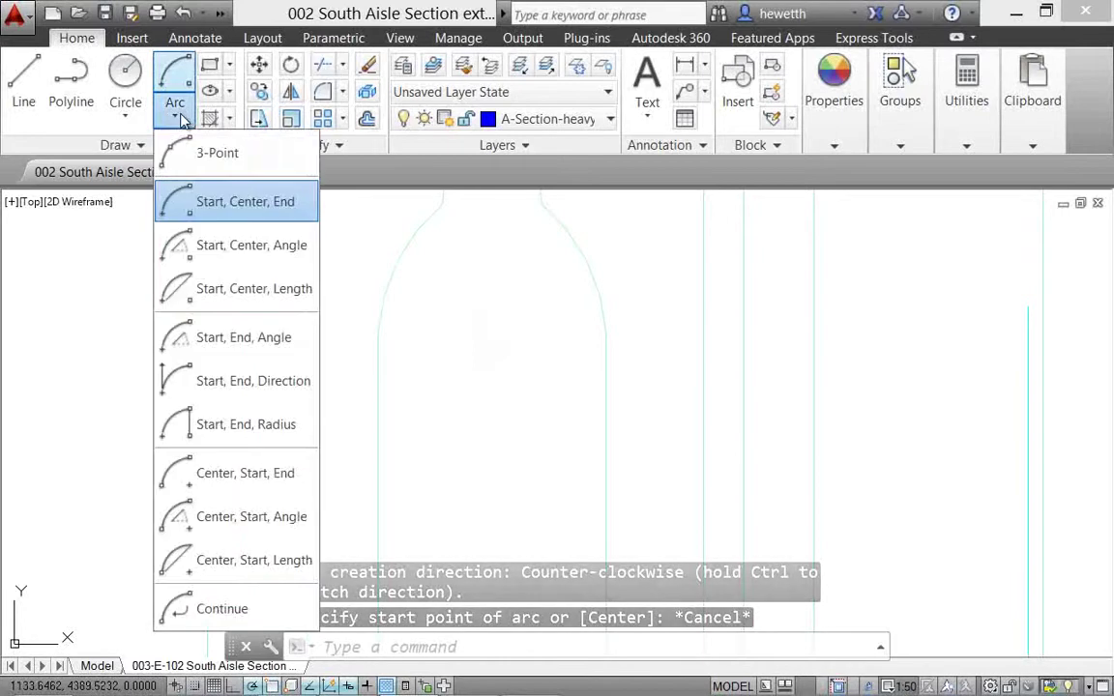
click(208, 204)
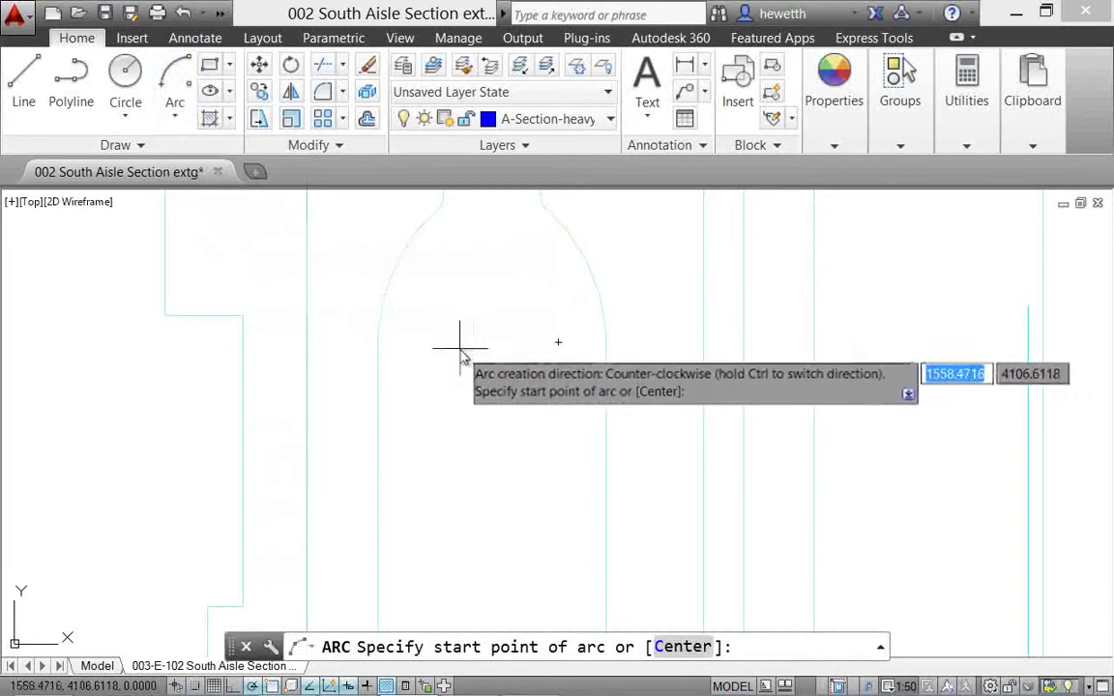
click(421, 342)
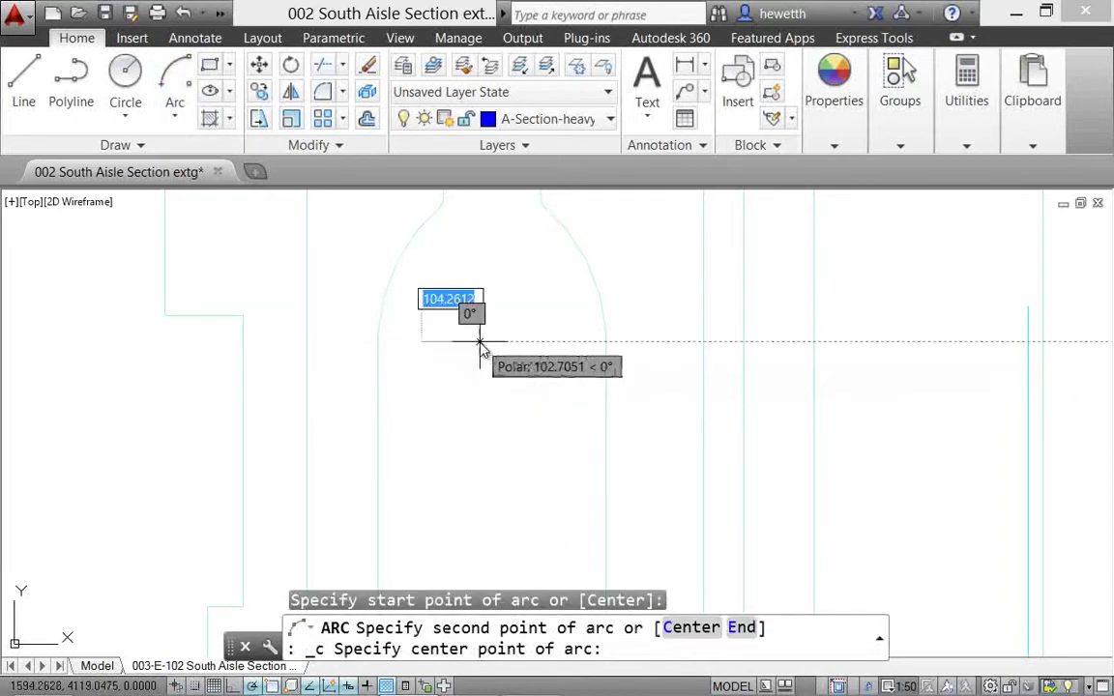
click(491, 342)
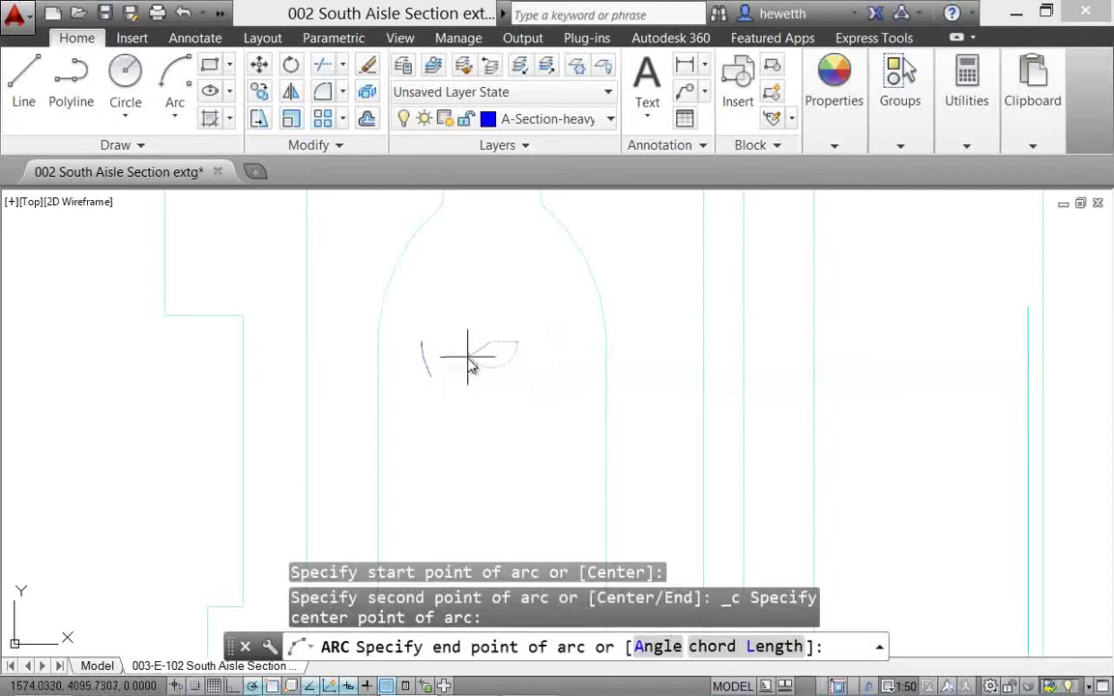
click(497, 267)
Step: Bring the house-shaped outline into view and briefly select it
scroll(403, 239, down, 3)
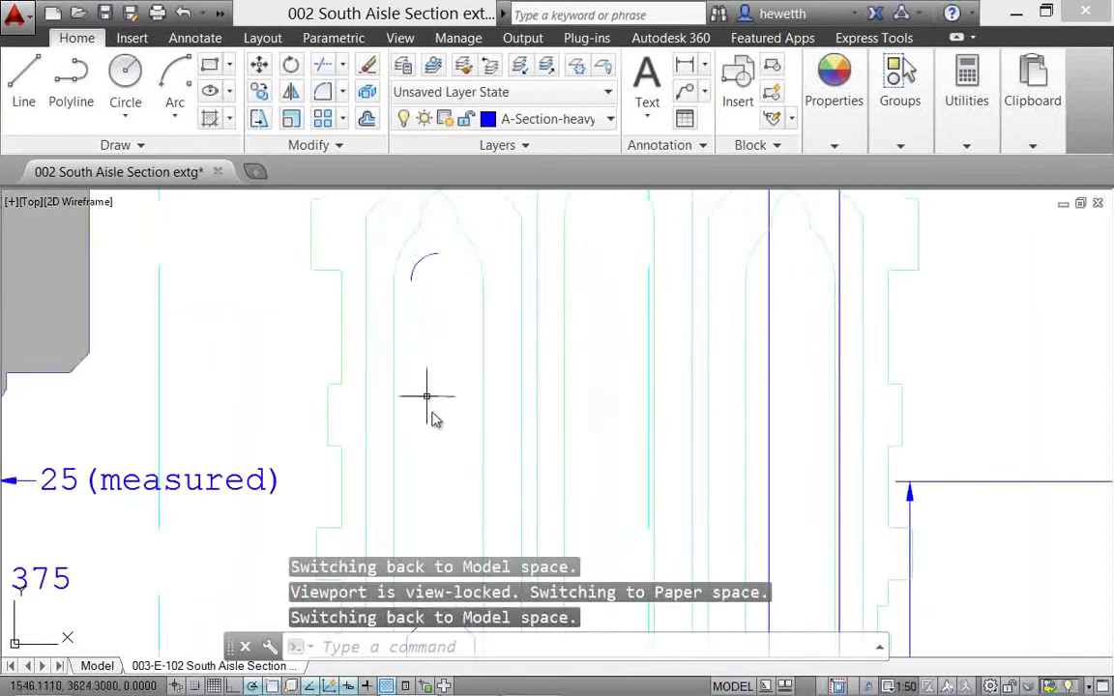
middle_drag(432, 418, 448, 244)
scroll(460, 454, up, 5)
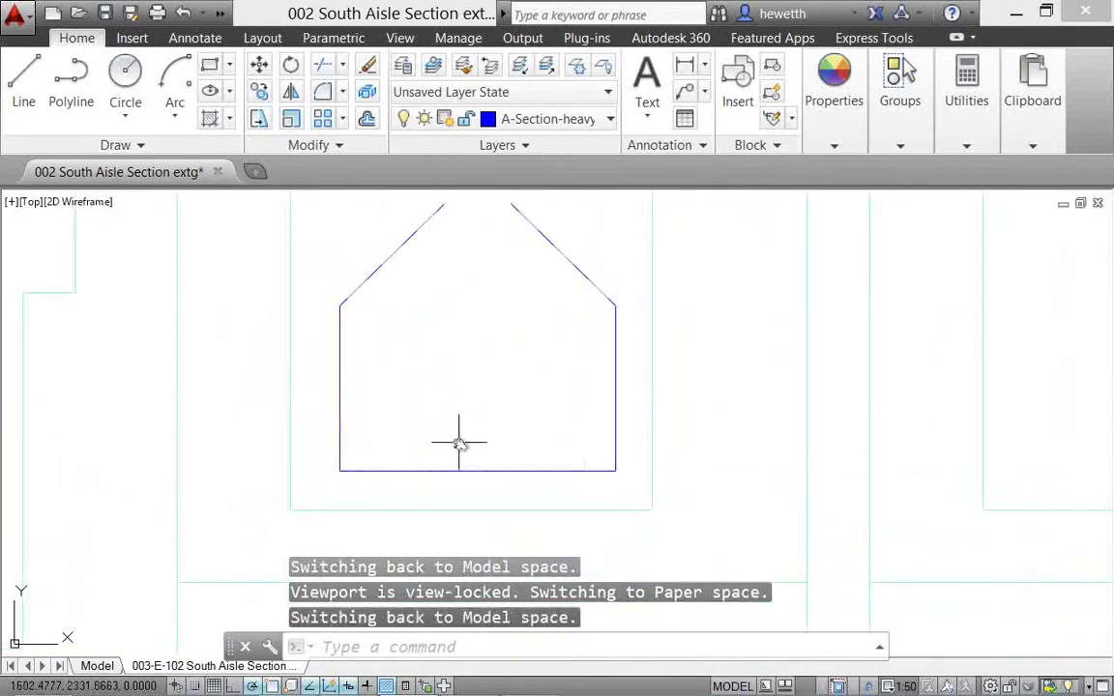
middle_drag(454, 335, 437, 363)
click(393, 259)
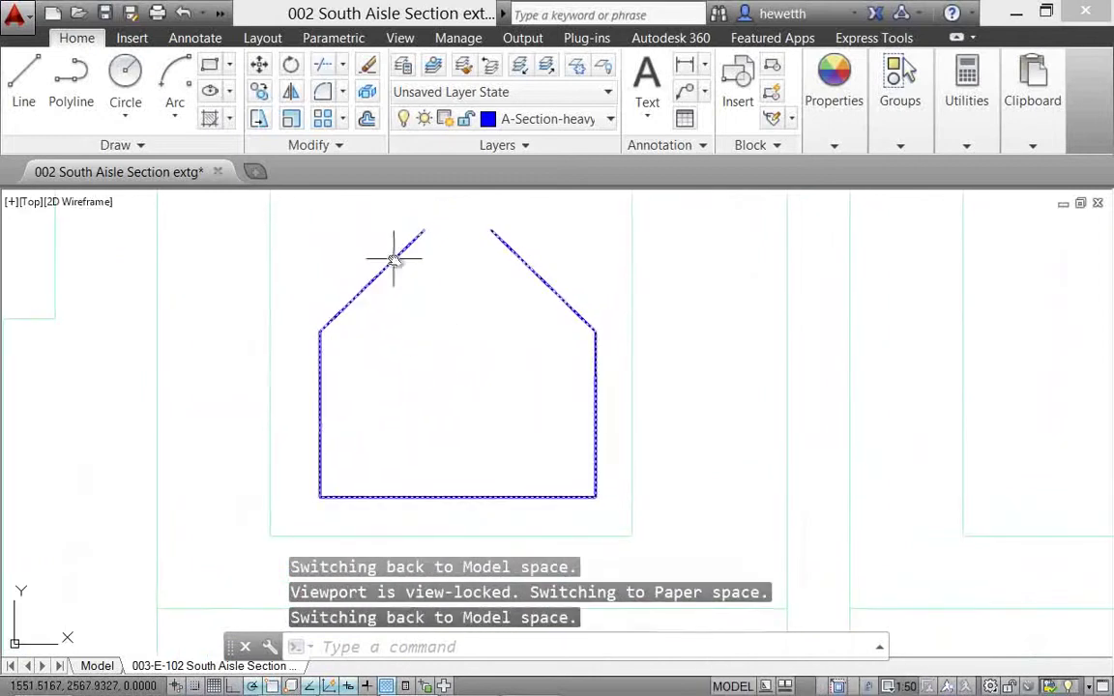
click(393, 259)
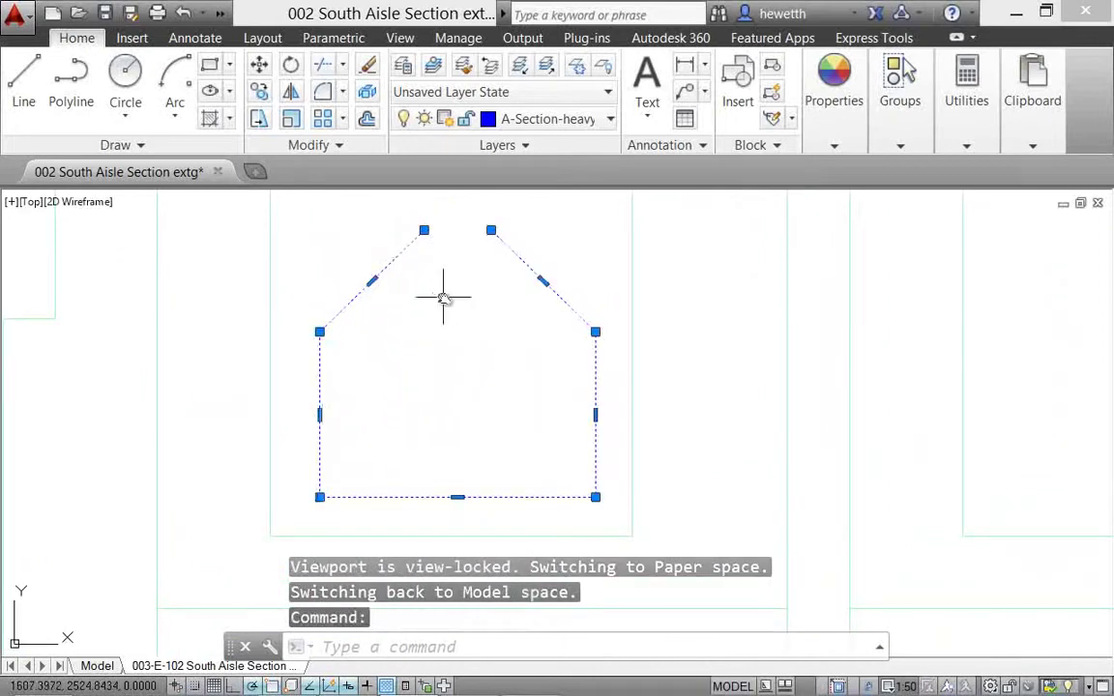
key(Escape)
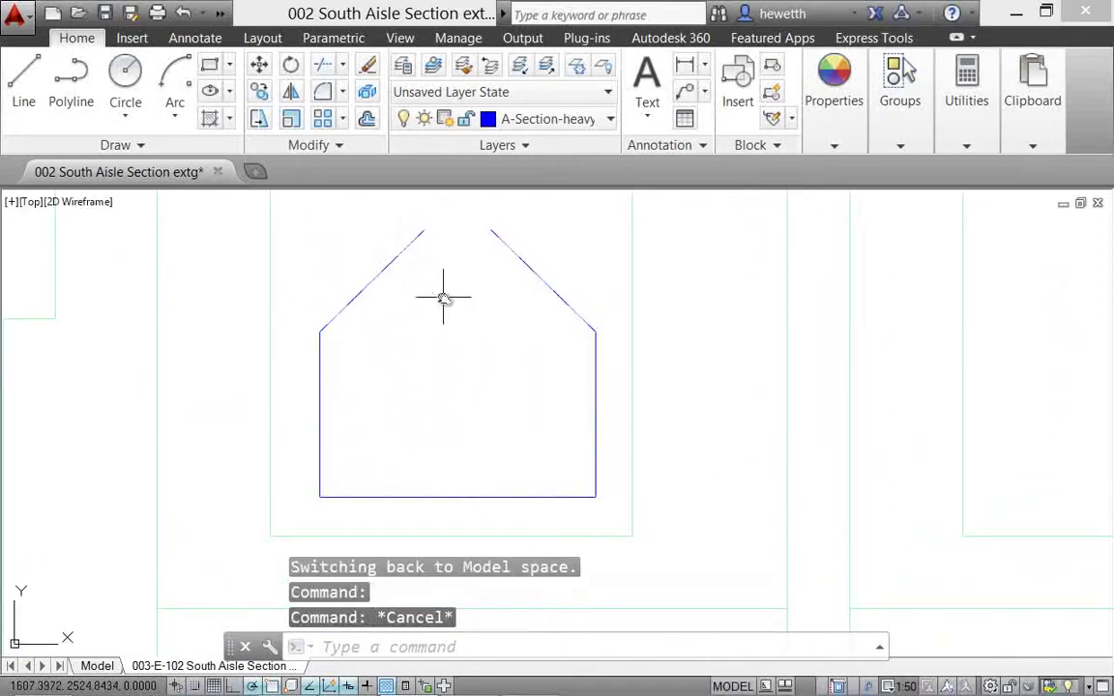
Step: Fillet the left and right roof lines so they meet in a sharp apex
click(323, 91)
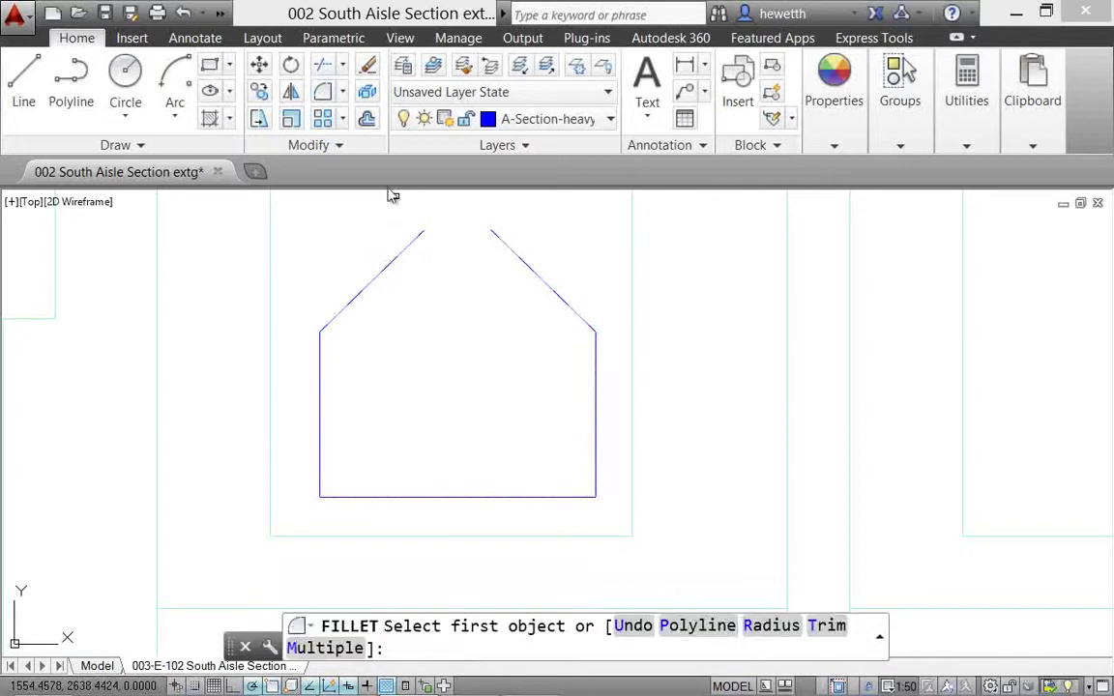
click(411, 246)
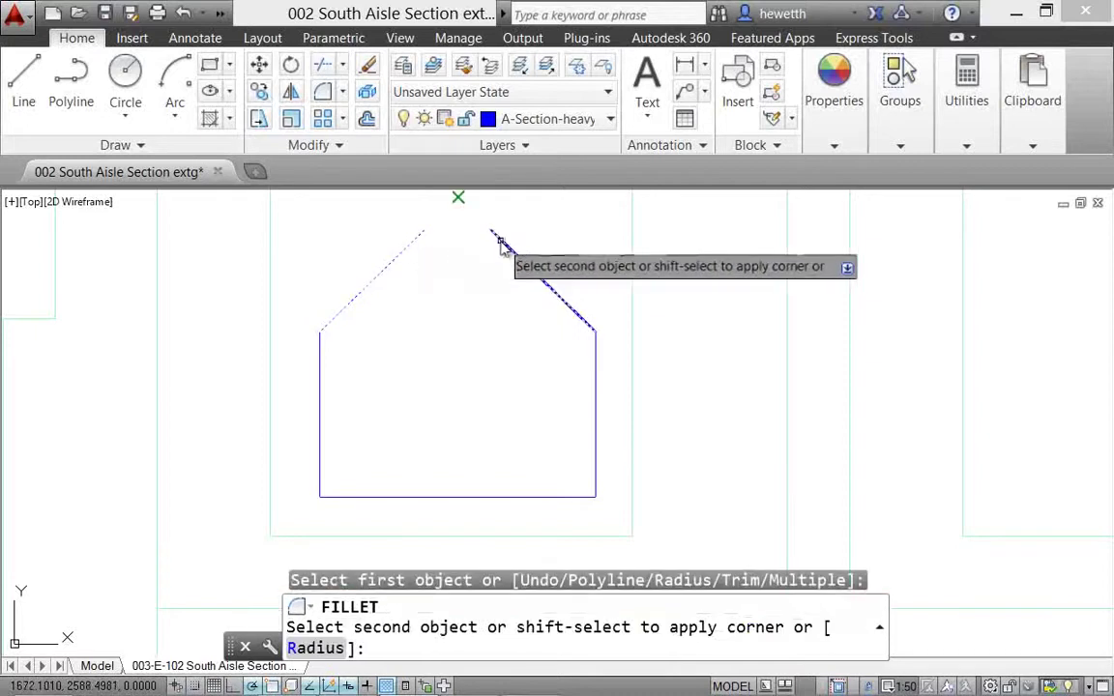
click(501, 247)
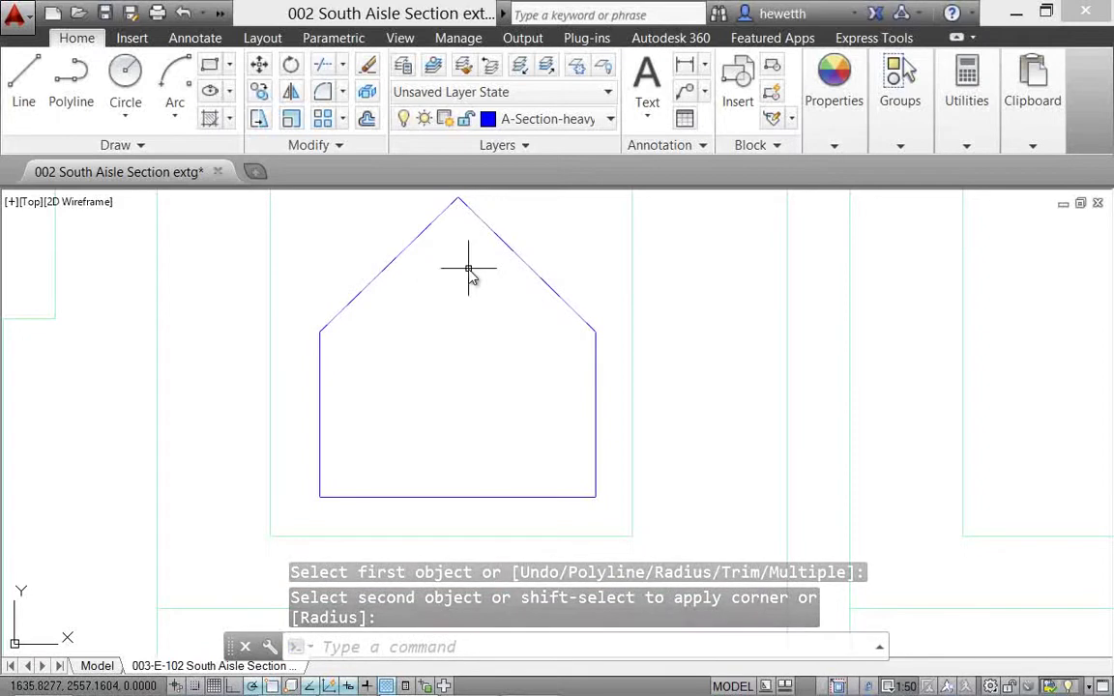
Step: Open the Sheet Set Manager with SSM and add sheet 1 titled 'Sample' to New Sheet Set (1)
text(s)
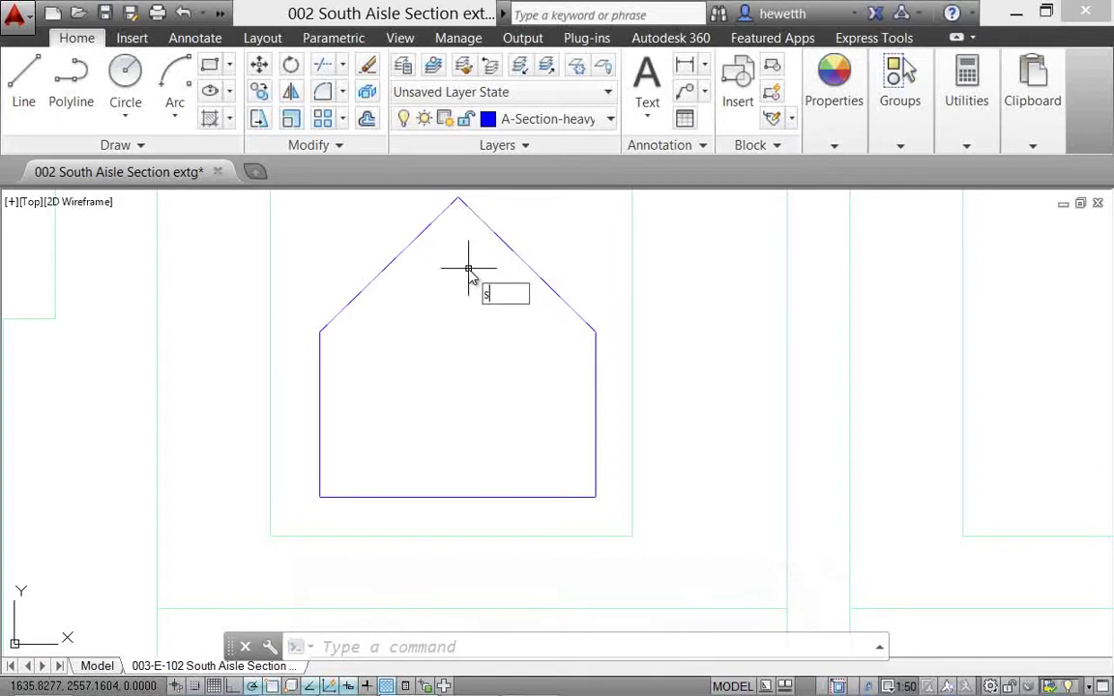
text(sm)
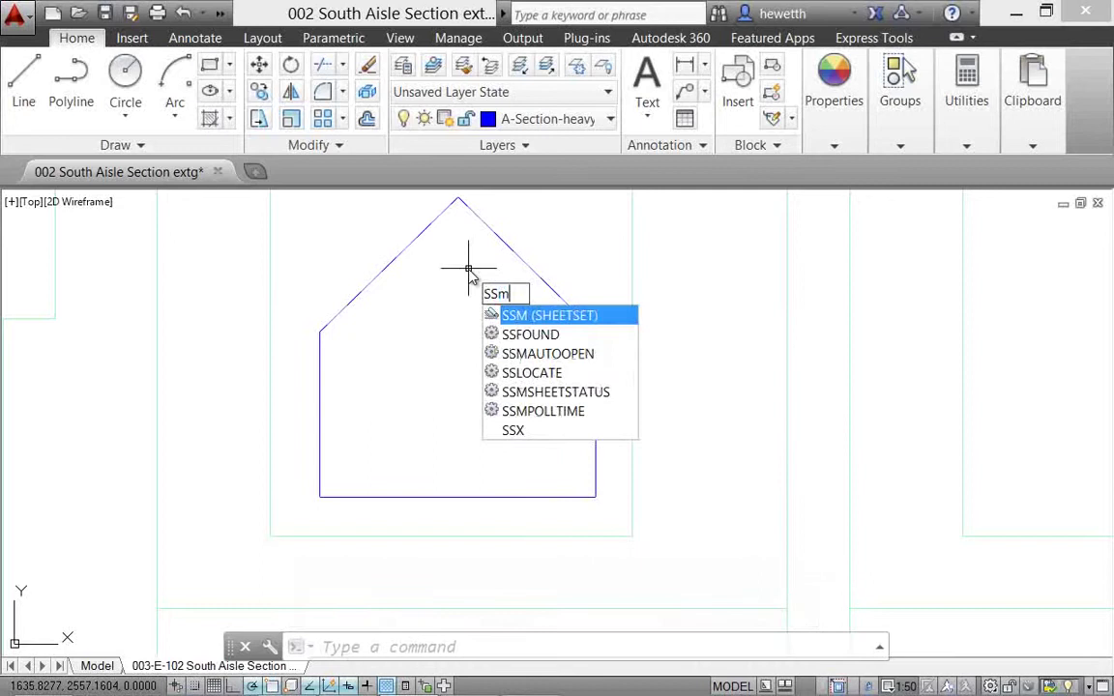
key(Return)
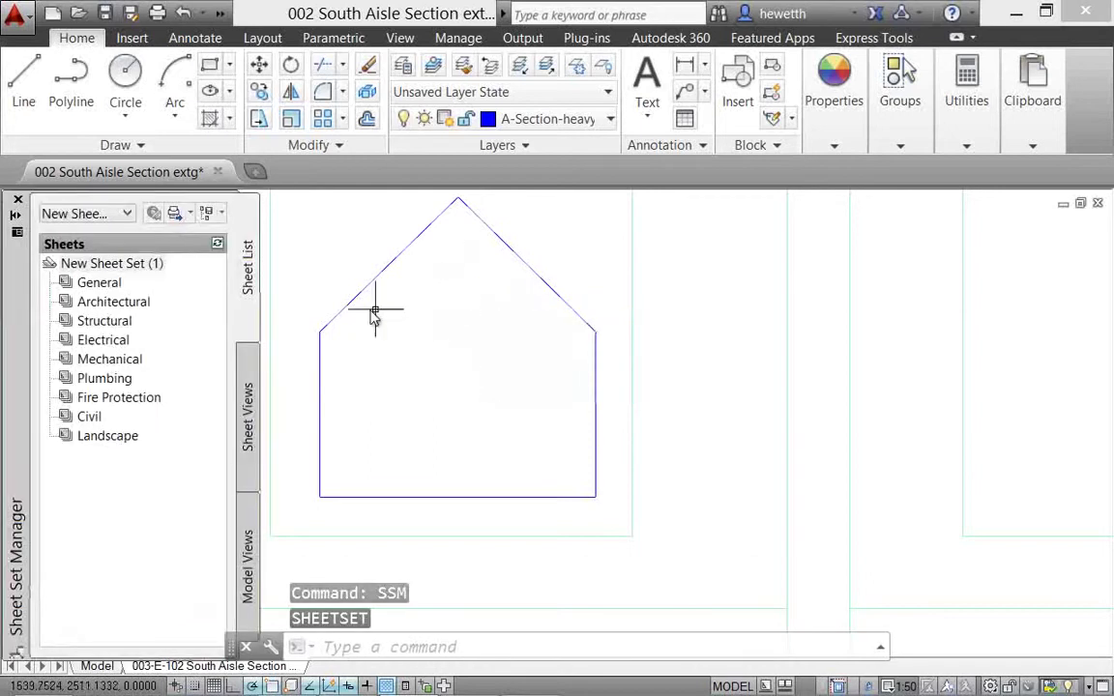
right_click(126, 268)
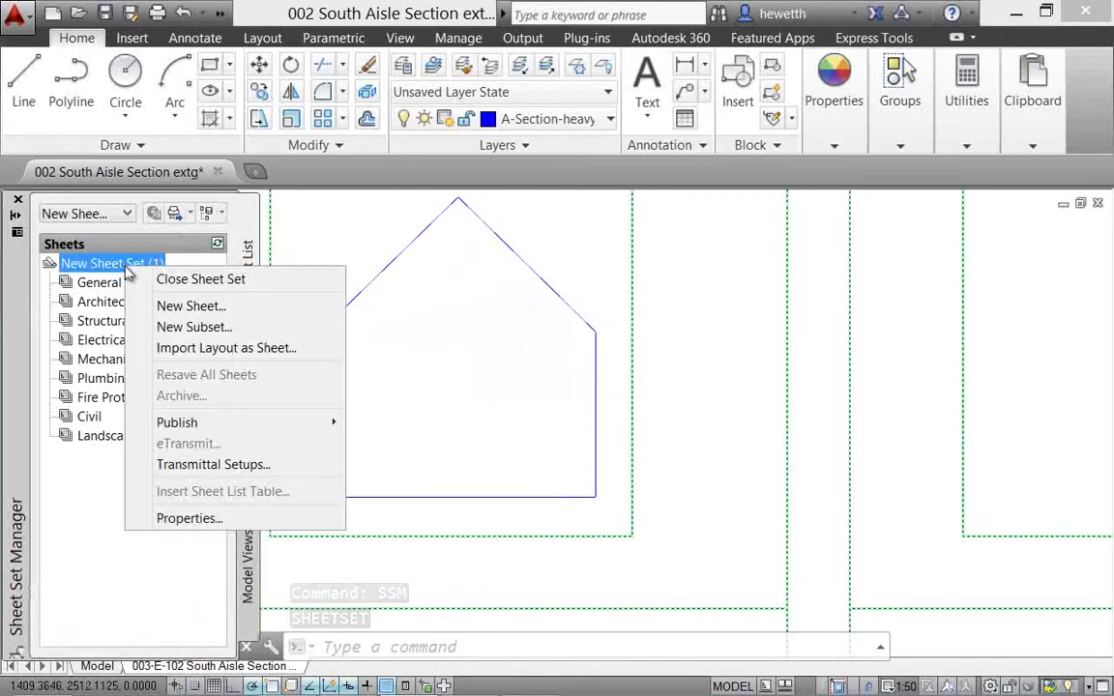
click(183, 305)
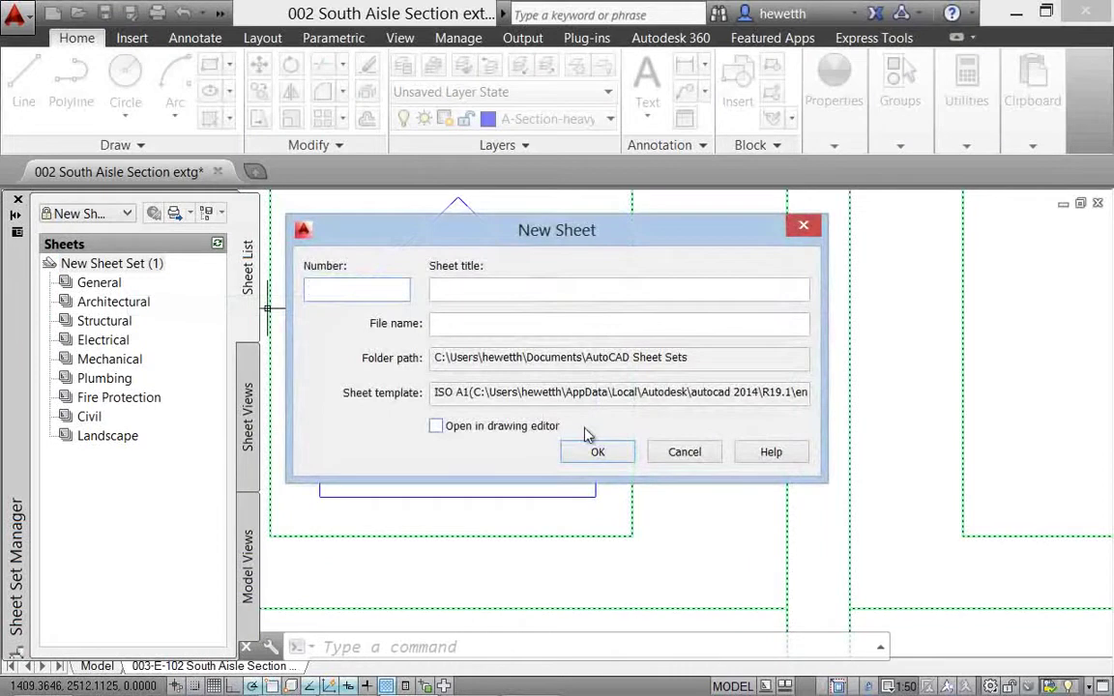
click(494, 289)
text(Sample)
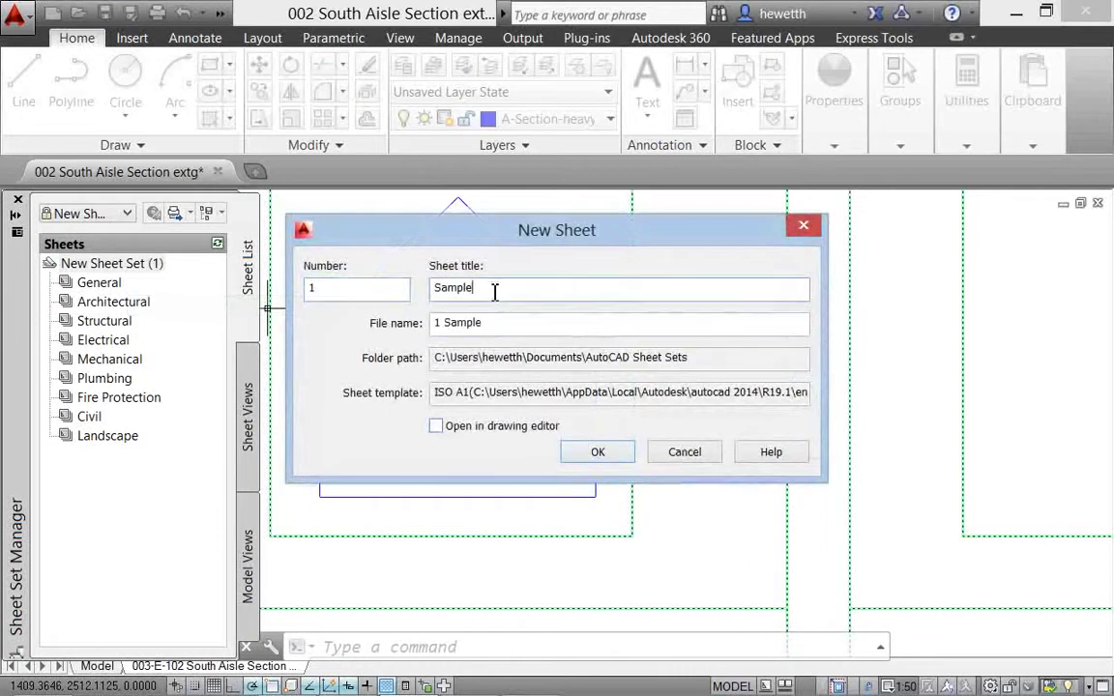
click(597, 452)
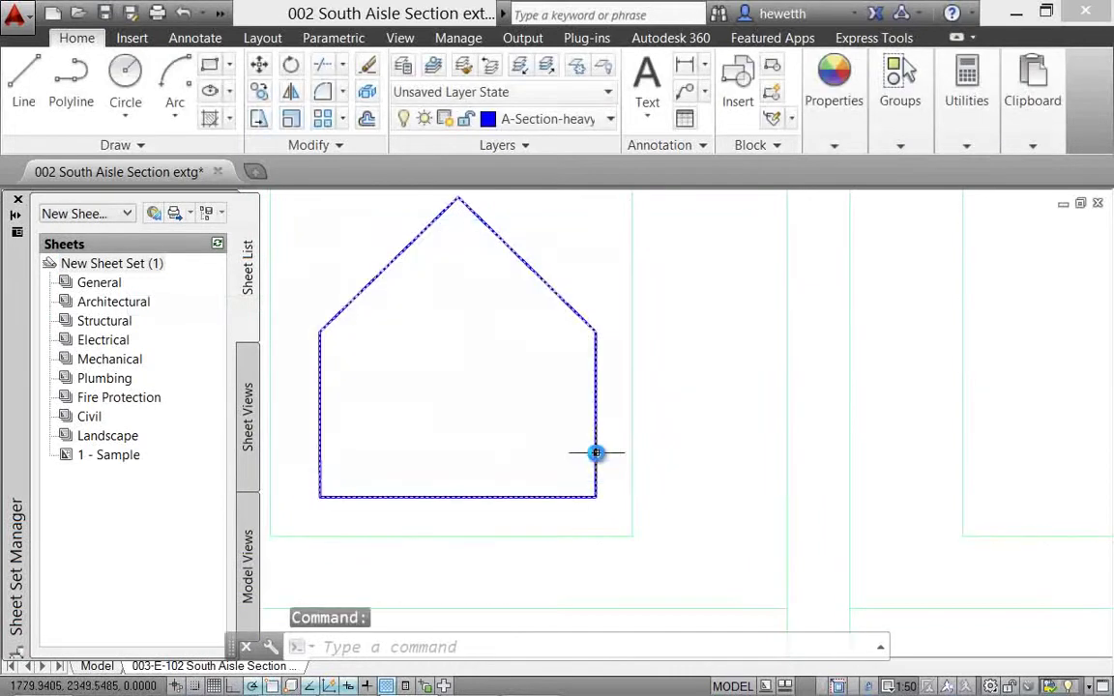
Step: Open the 1 - Sample sheet, zoom into its title block, then move to the 031 HVAC upper floor plan
double_click(108, 456)
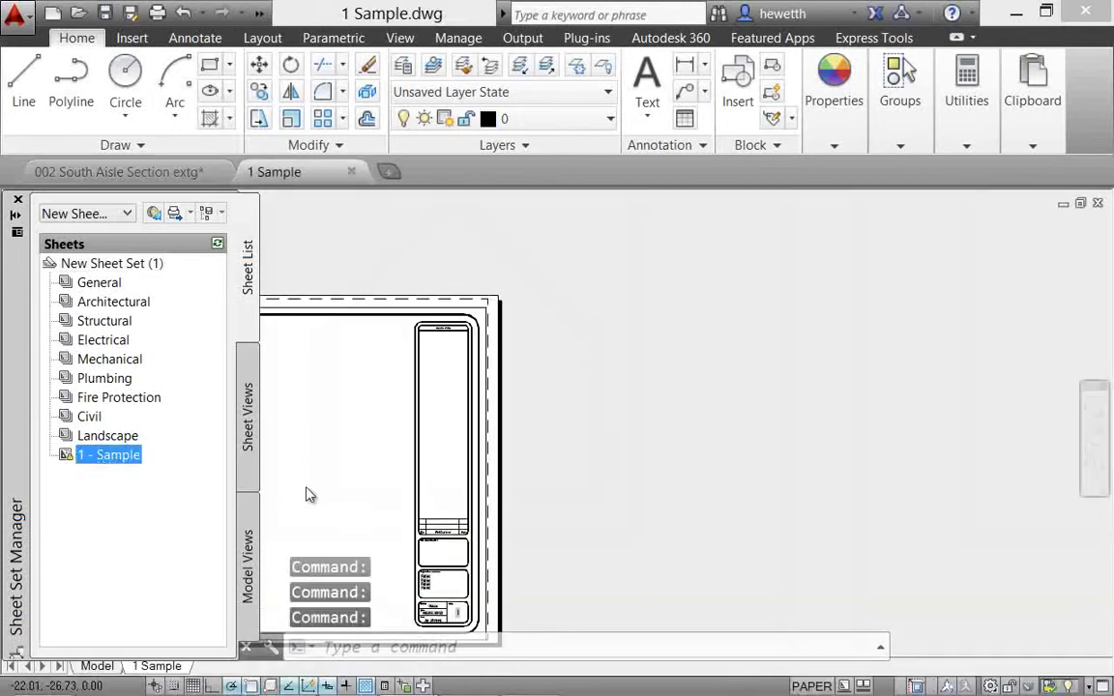
scroll(689, 516, up, 5)
key(Escape)
key(Escape)
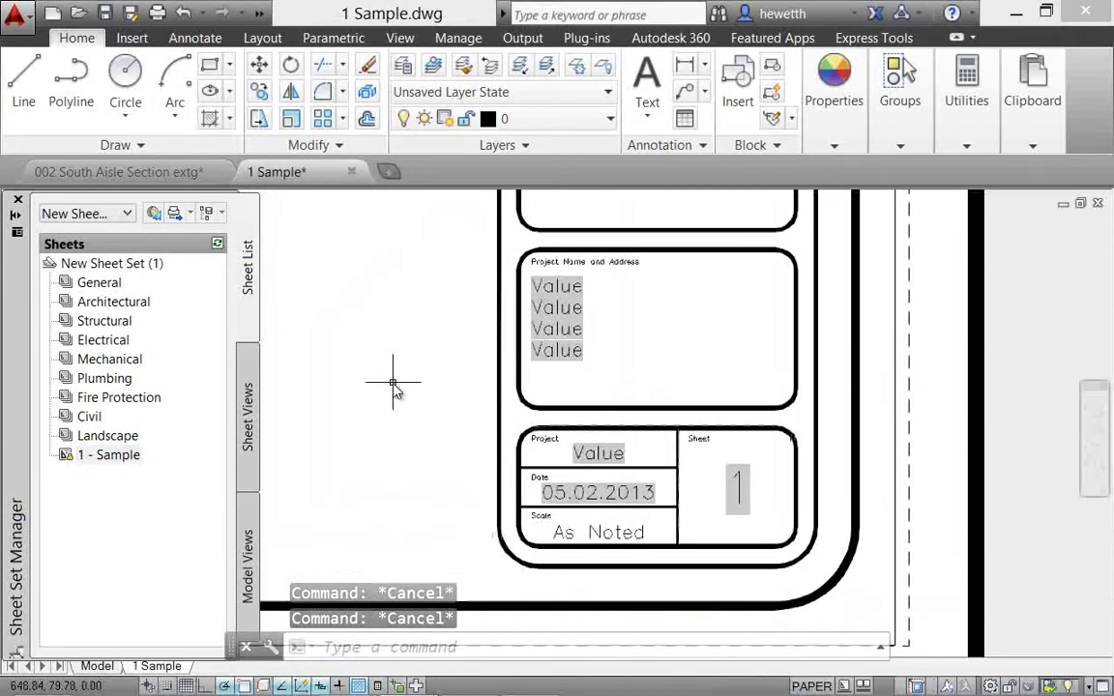
text(CoNV)
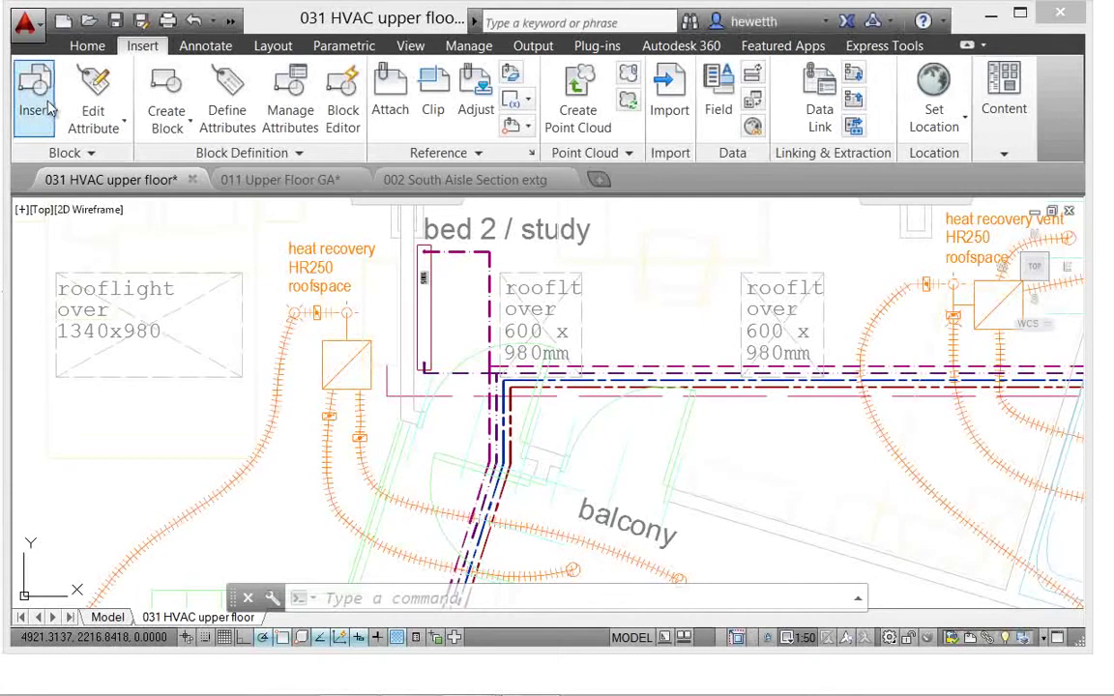
Step: Insert a Mech_equip block below the left heat recovery unit, cancelling the attribute prompt
click(37, 97)
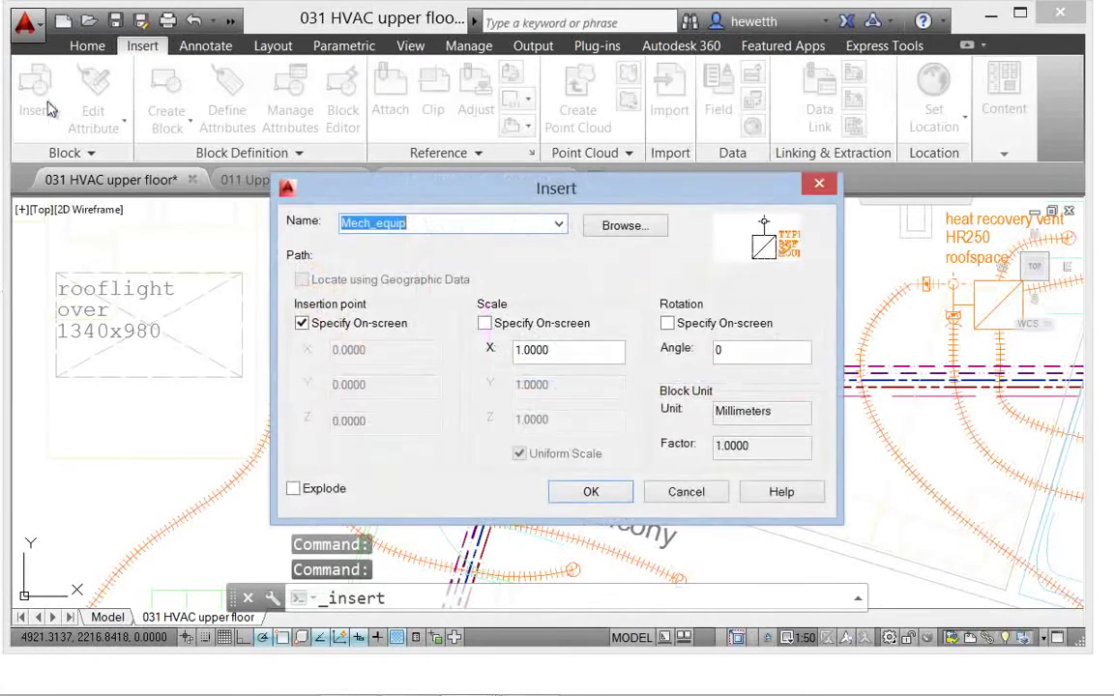
click(587, 493)
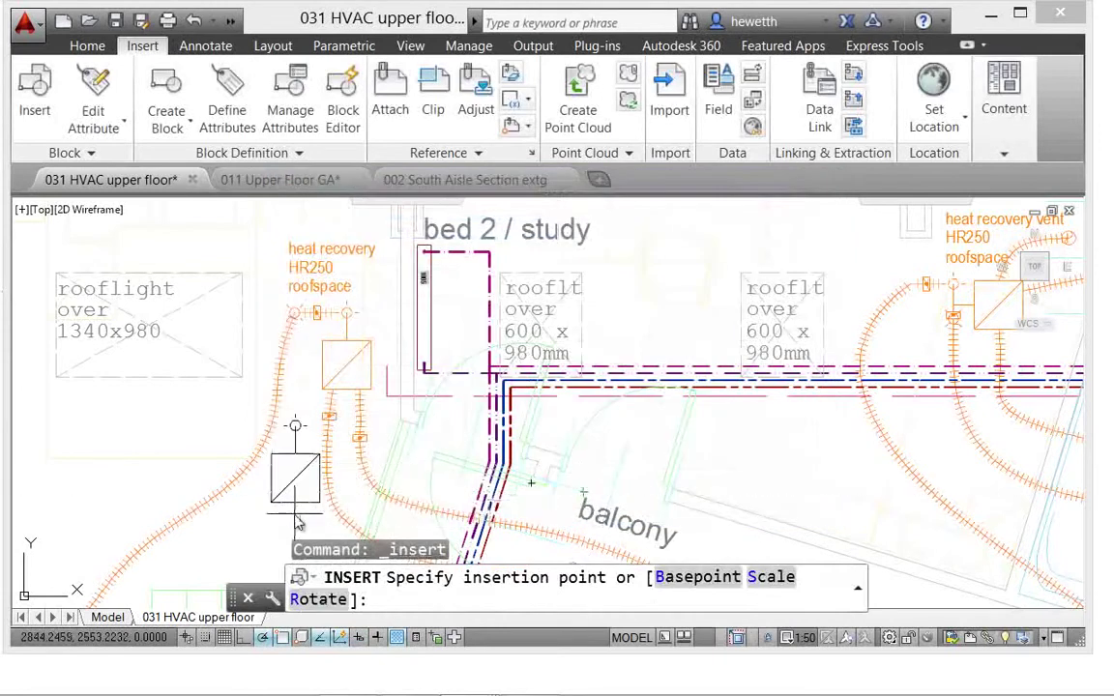
click(298, 522)
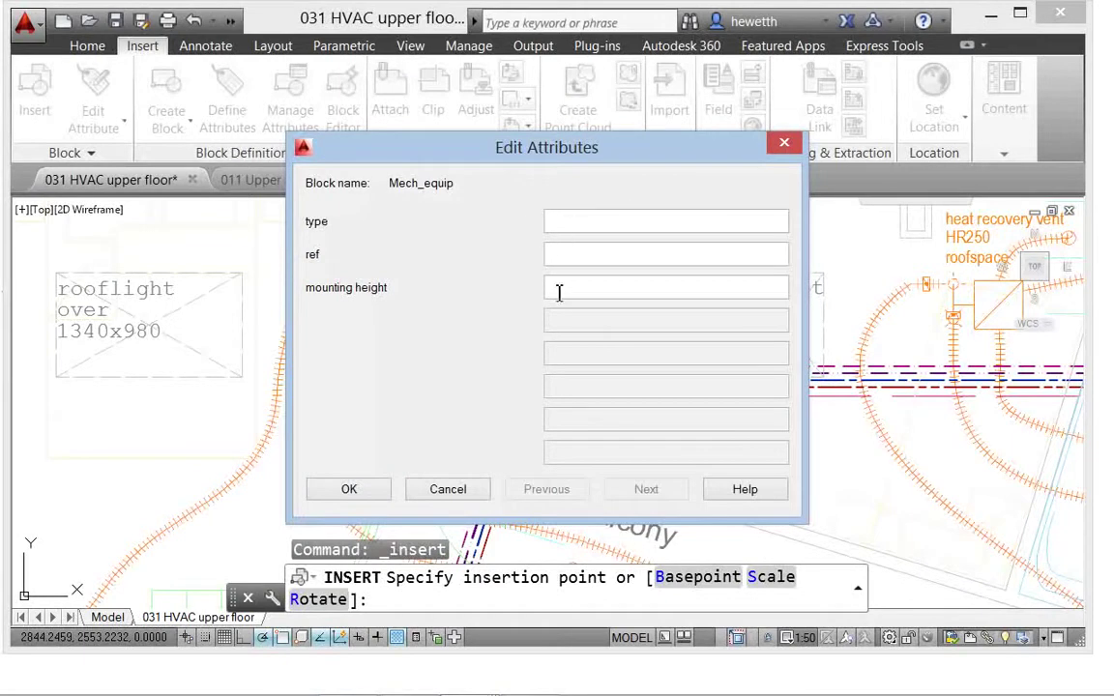
click(445, 489)
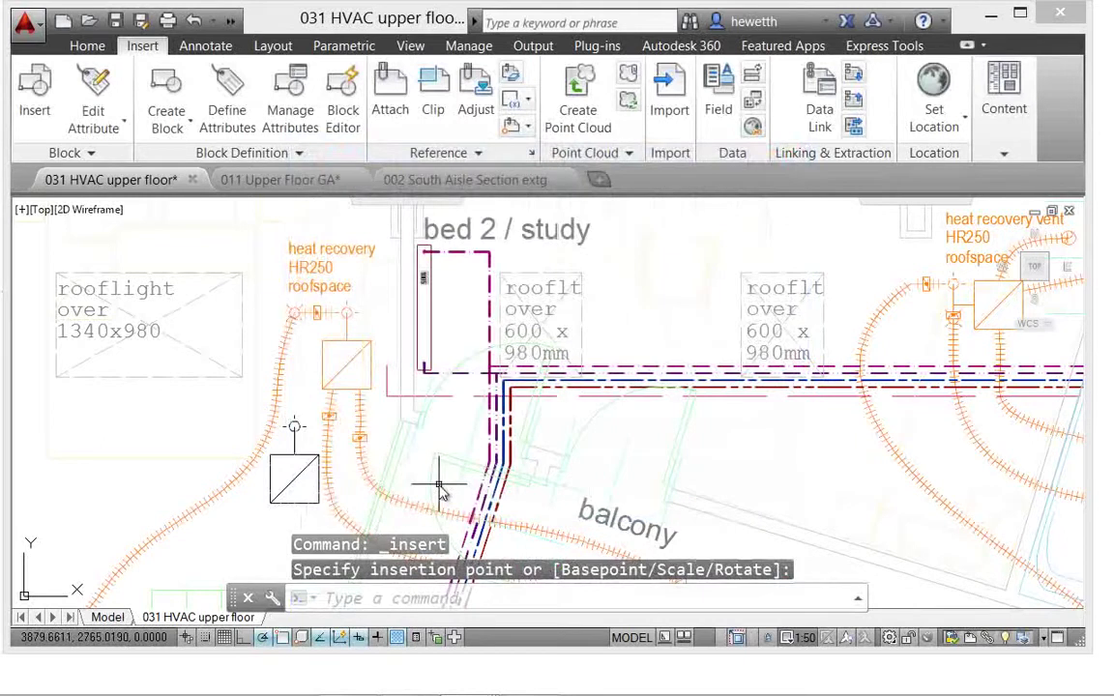
key(Escape)
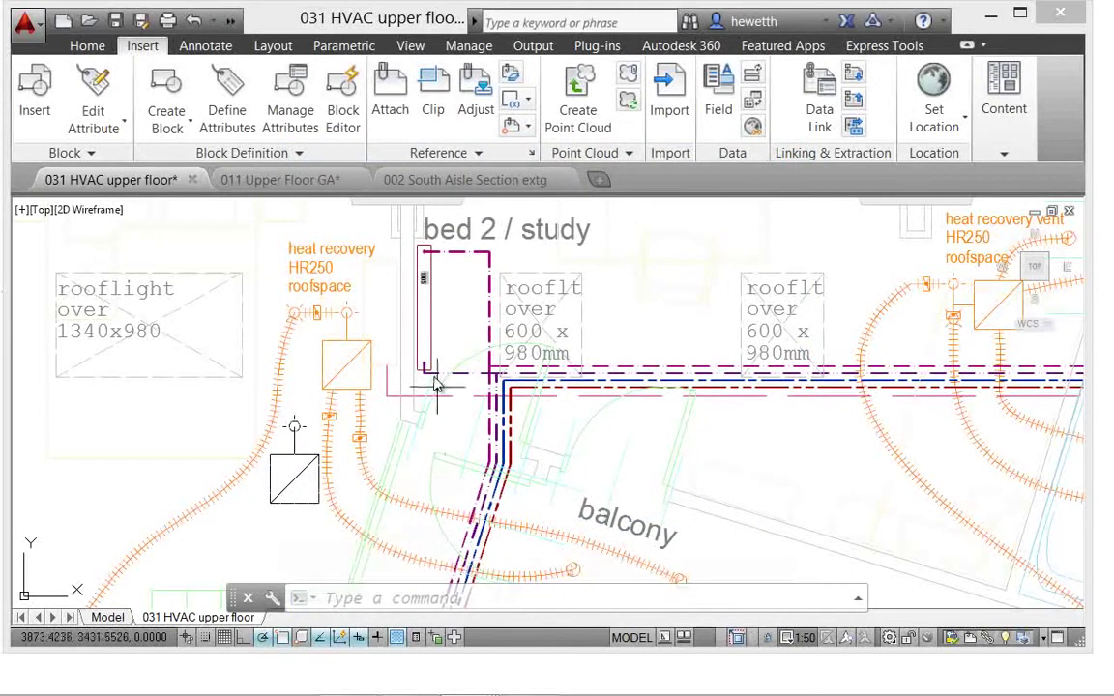
Step: On 011 Upper Floor GA, place middle-centre single-line text 'MC JUSTIFICATION' above the study
click(346, 185)
click(205, 45)
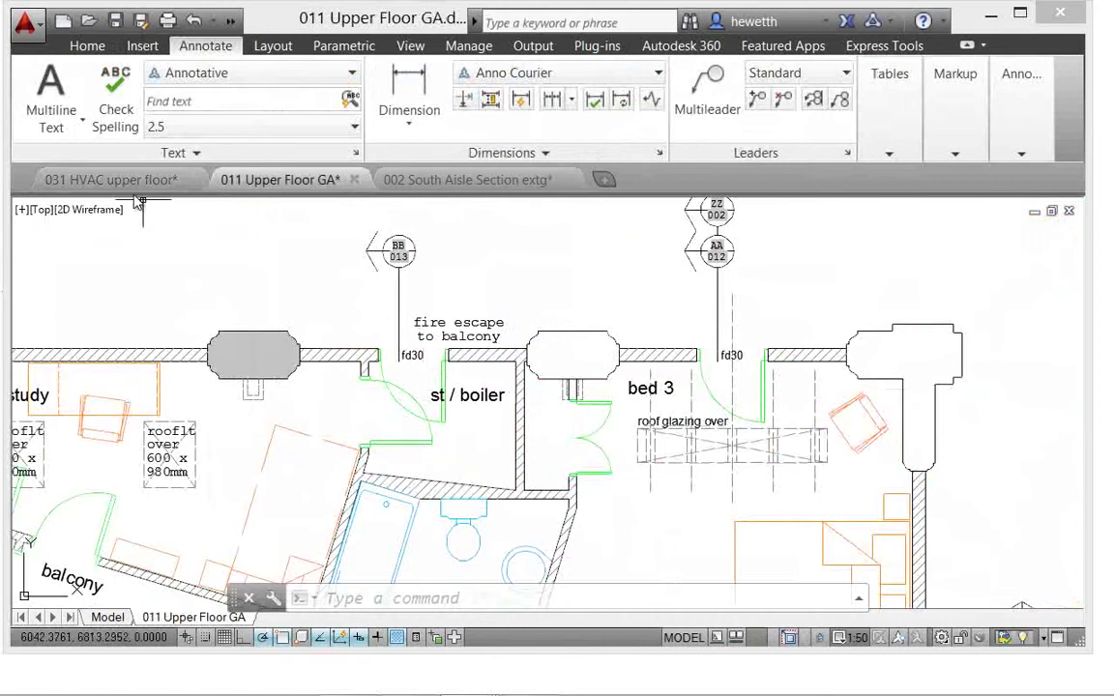
click(75, 126)
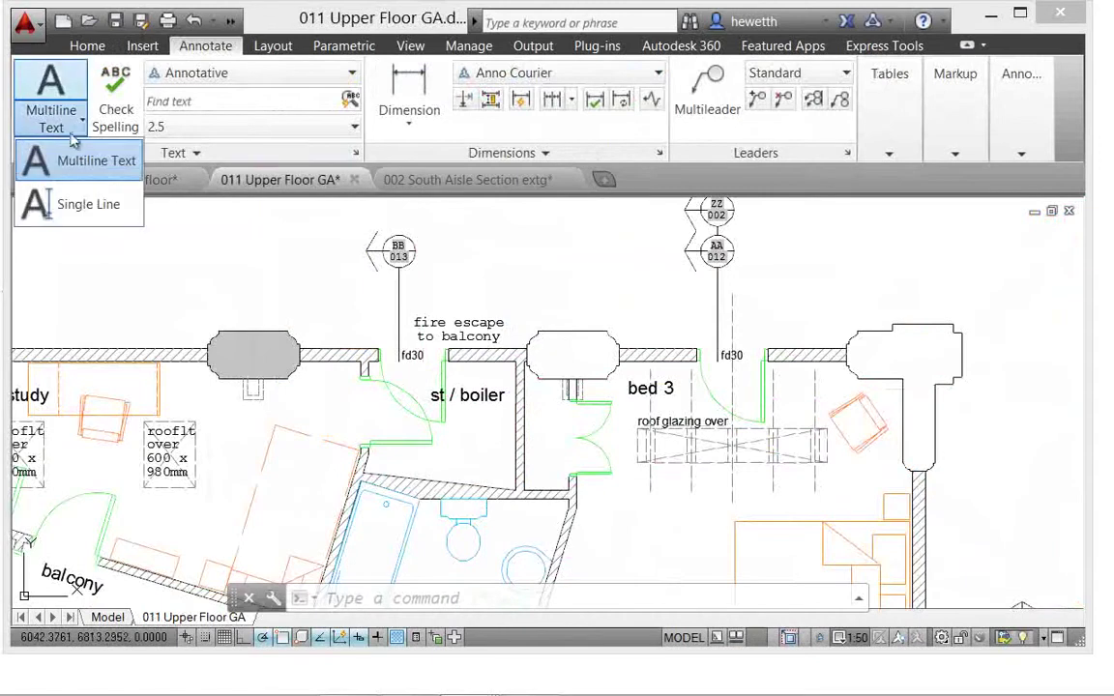
click(76, 202)
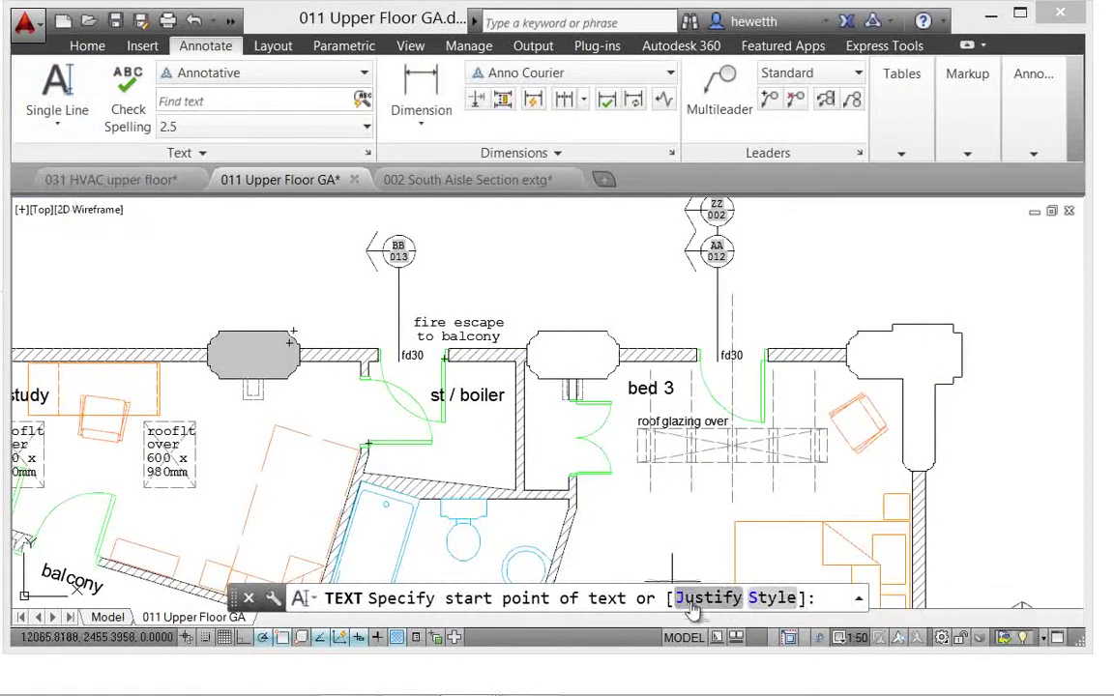
text(J)
key(Return)
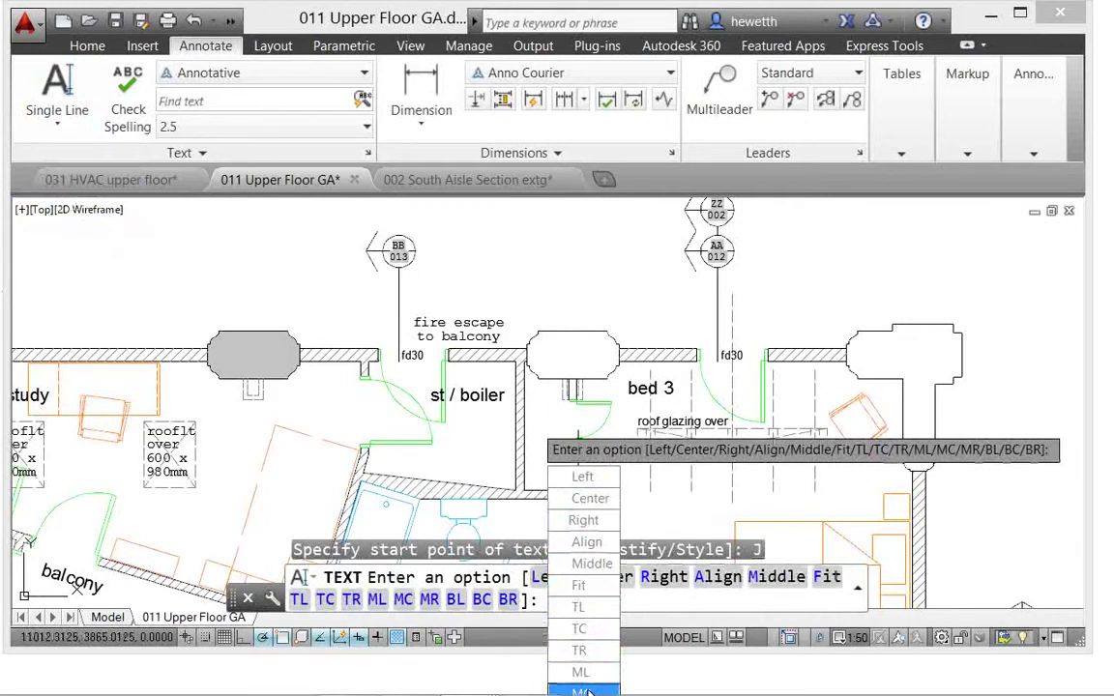
click(583, 692)
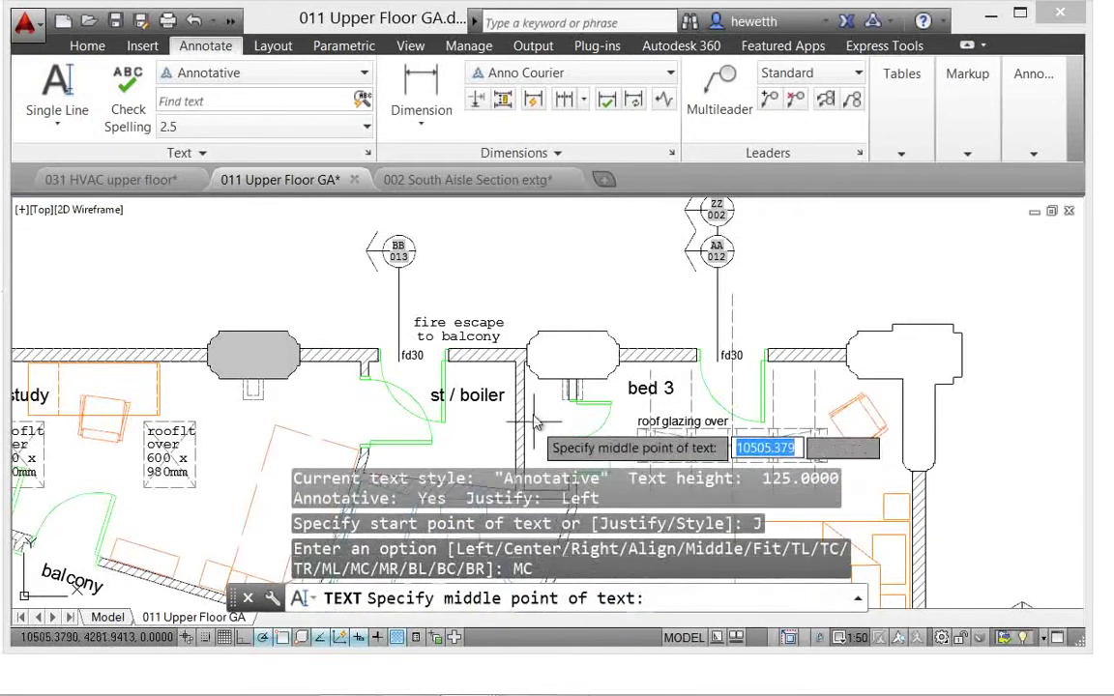
click(214, 281)
key(Return)
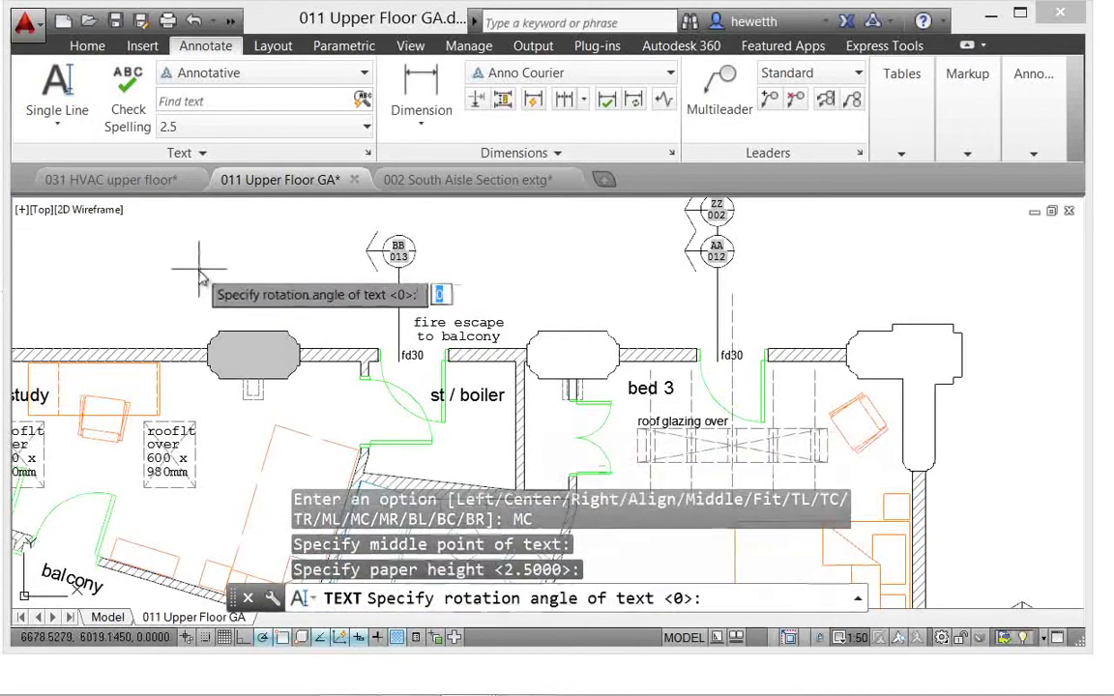
key(Return)
text(M)
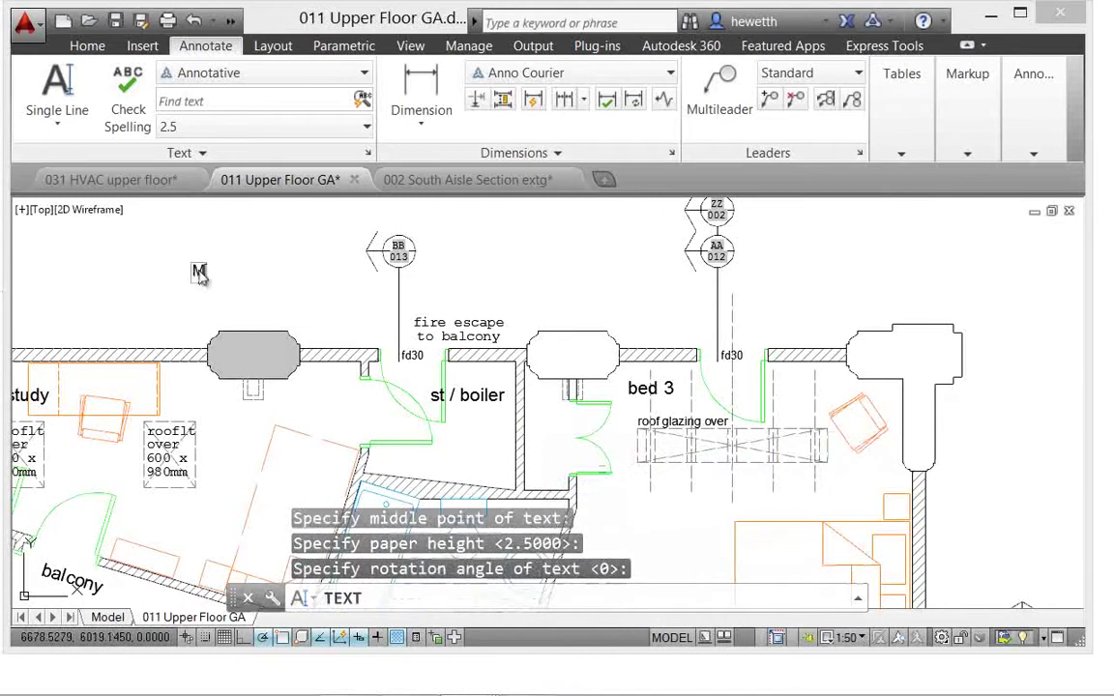
text(C JUSTIFICATION)
key(Return)
key(Return)
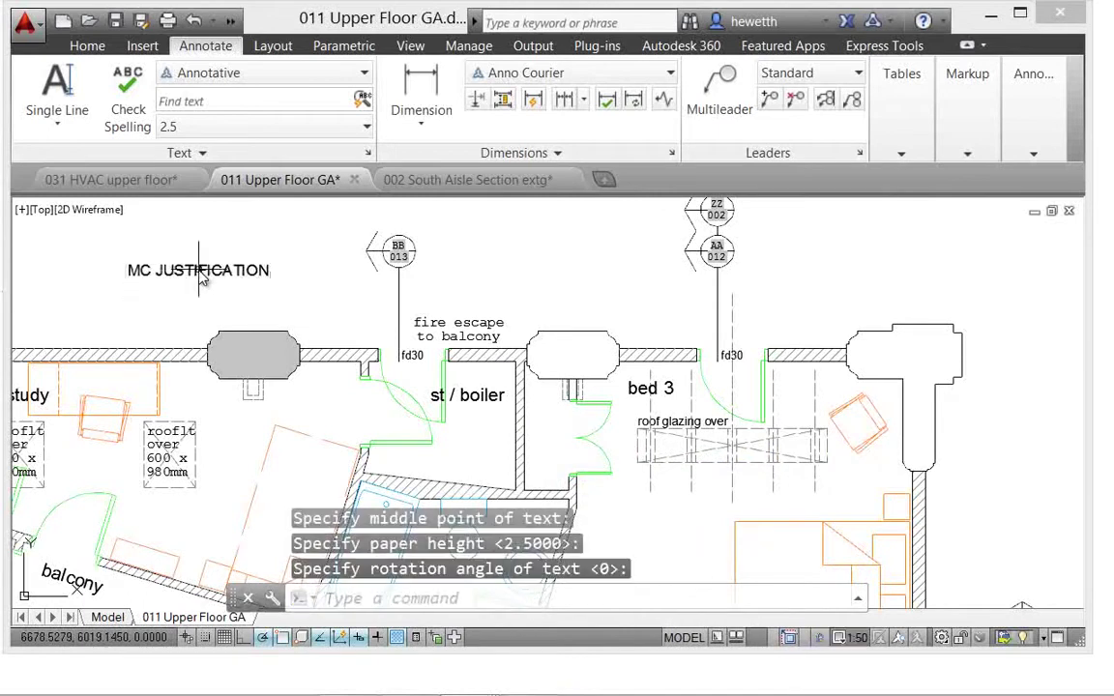
Step: Add 'SAME JUSTIFICATION' single-line text right of grid bubble AA with the same justification
click(45, 107)
click(837, 282)
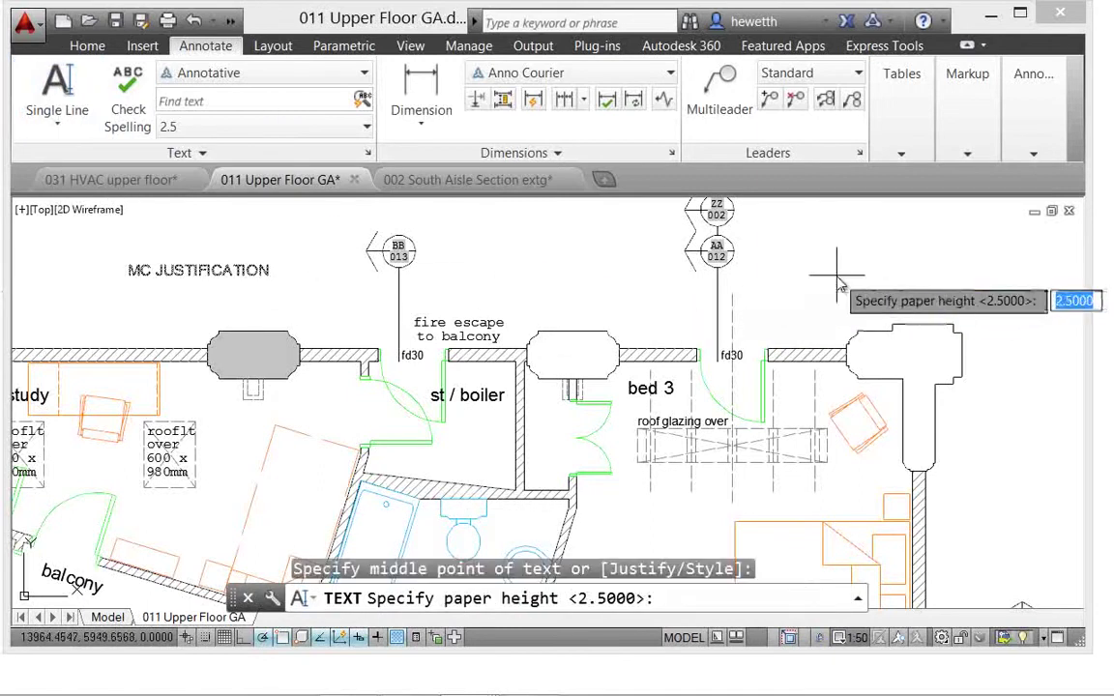
key(Return)
key(Return)
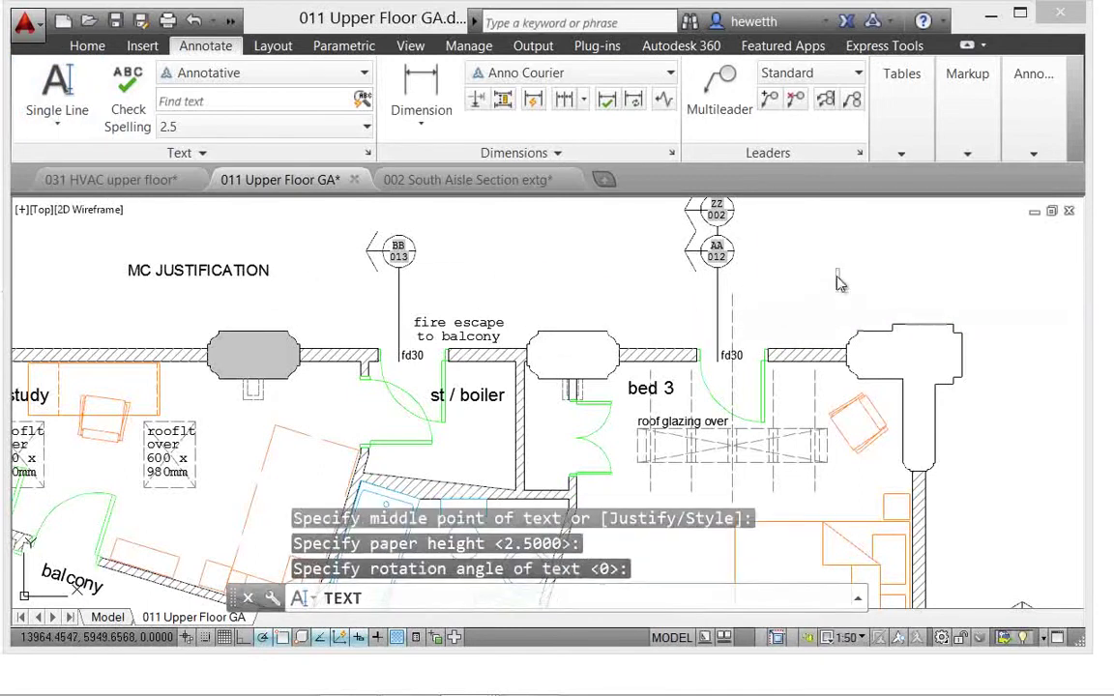
text(SAME JUSTIFICATION)
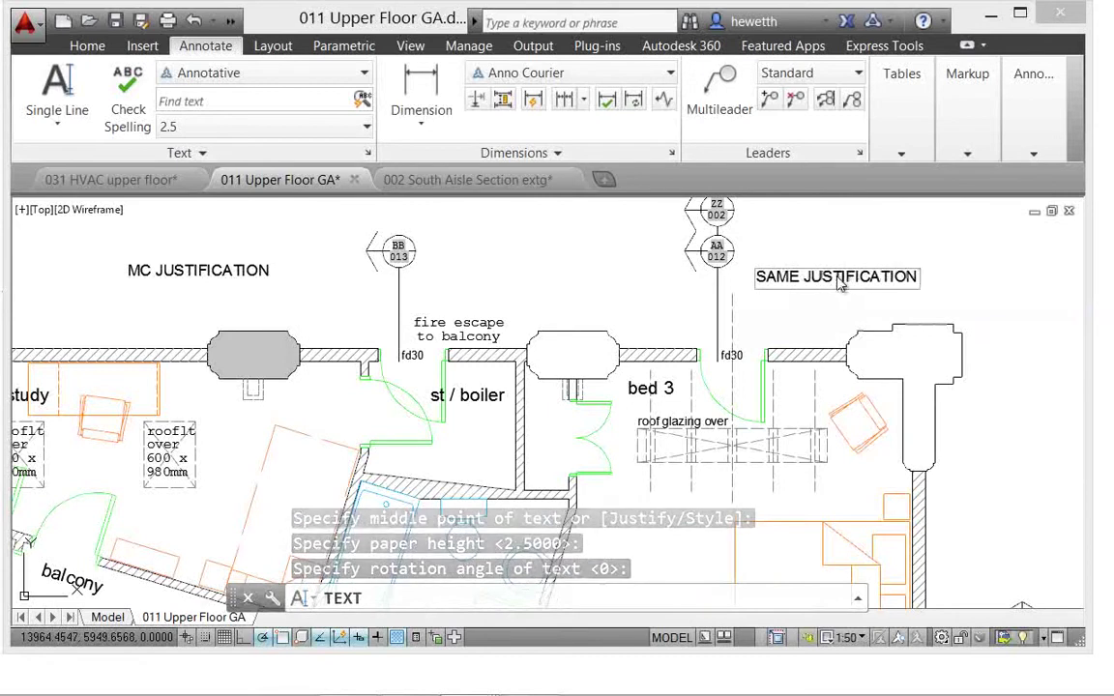
key(Return)
key(Return)
Step: Solid-hatch the rounded pier above bed 3 by selecting it as the boundary object
click(839, 280)
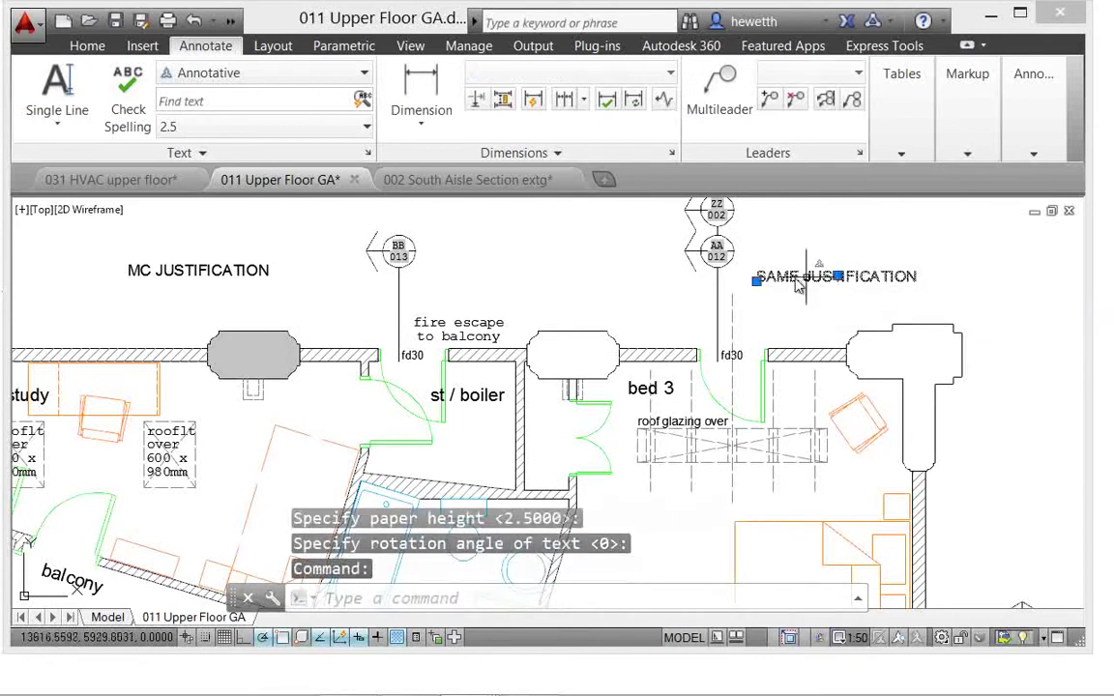
click(225, 278)
click(220, 275)
key(Escape)
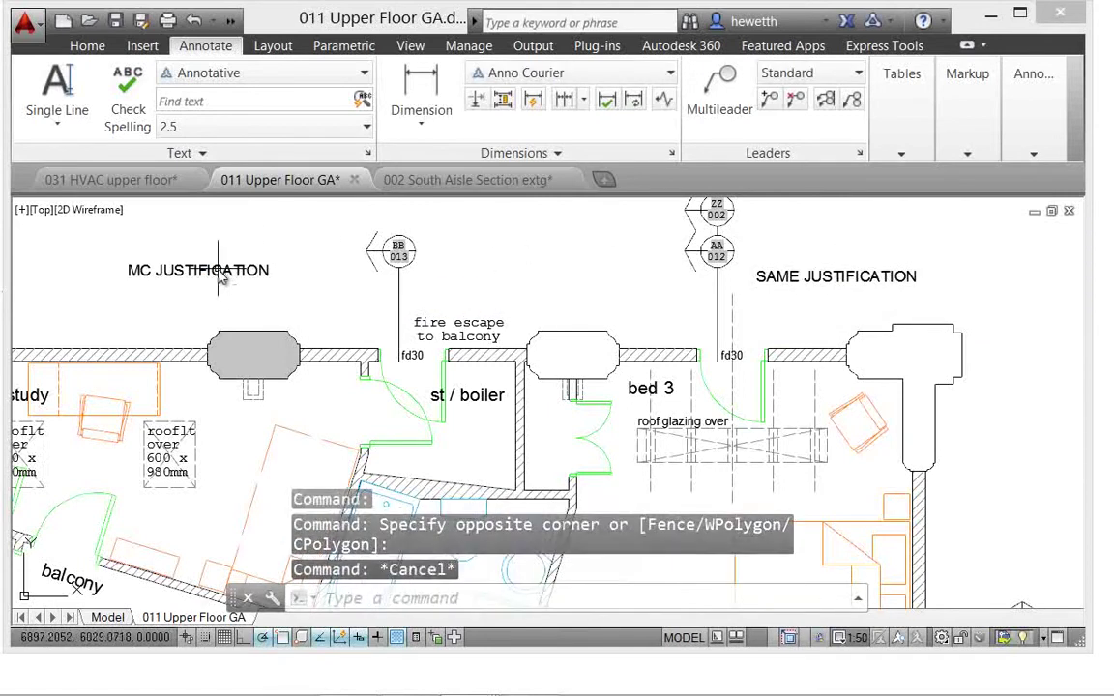
click(89, 47)
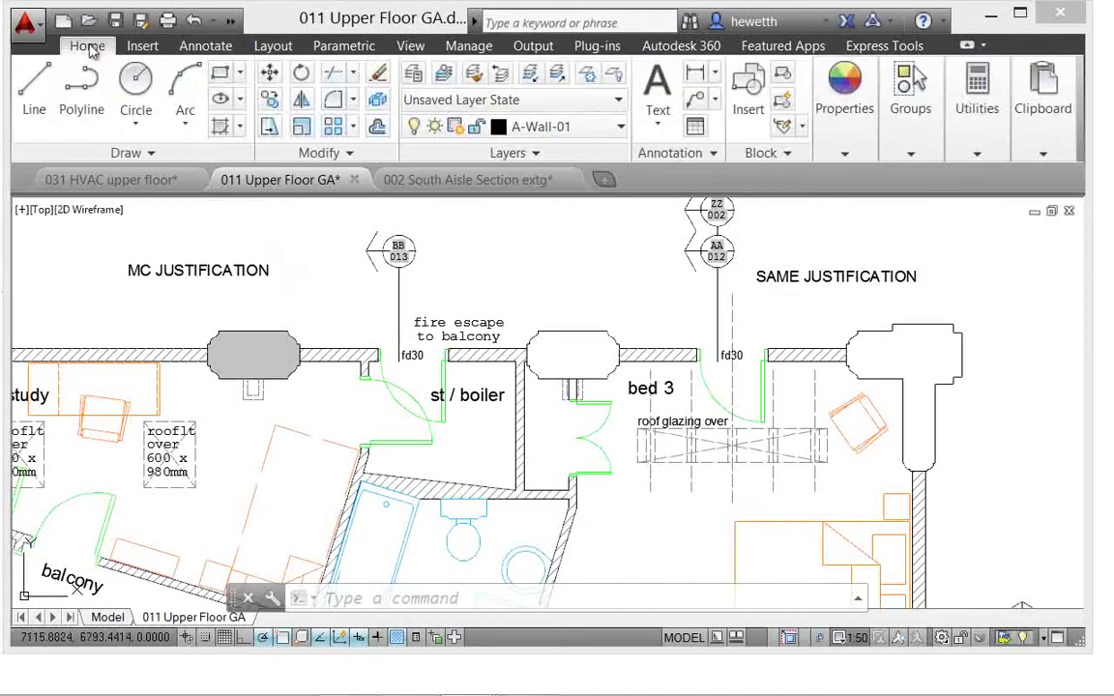
click(222, 132)
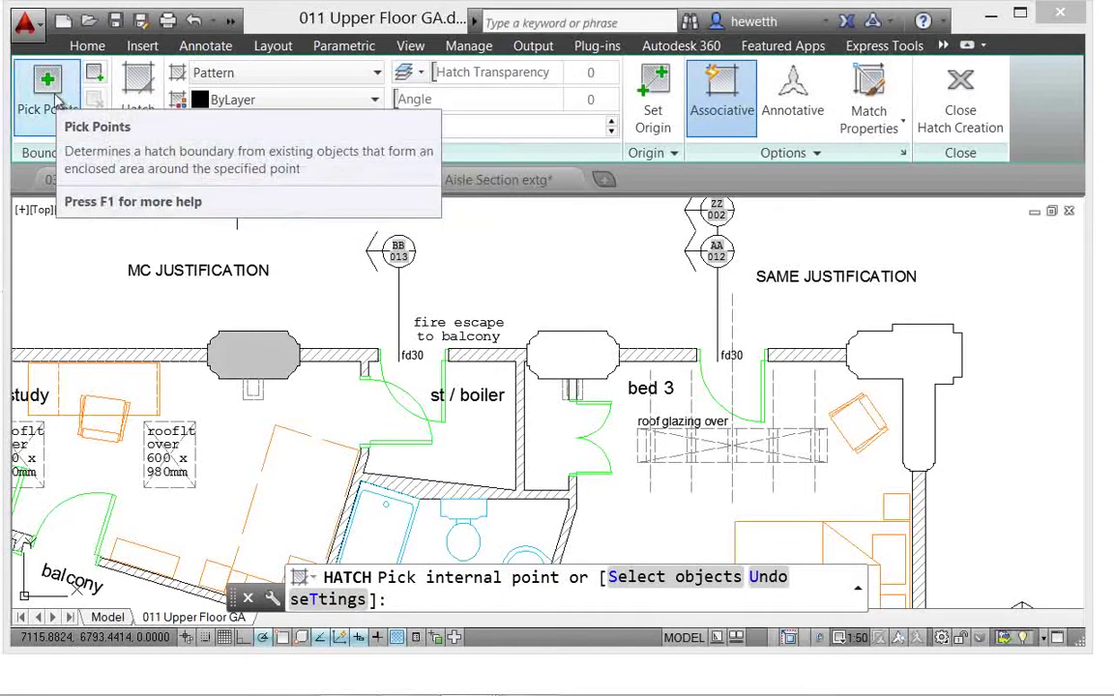
click(96, 79)
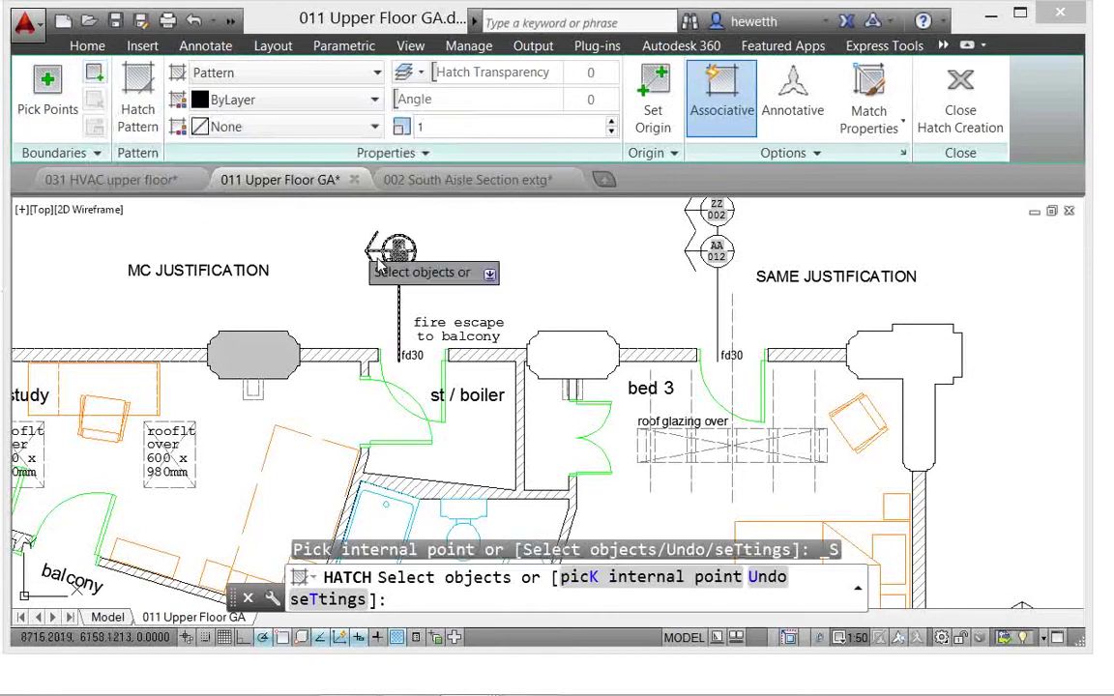
click(575, 336)
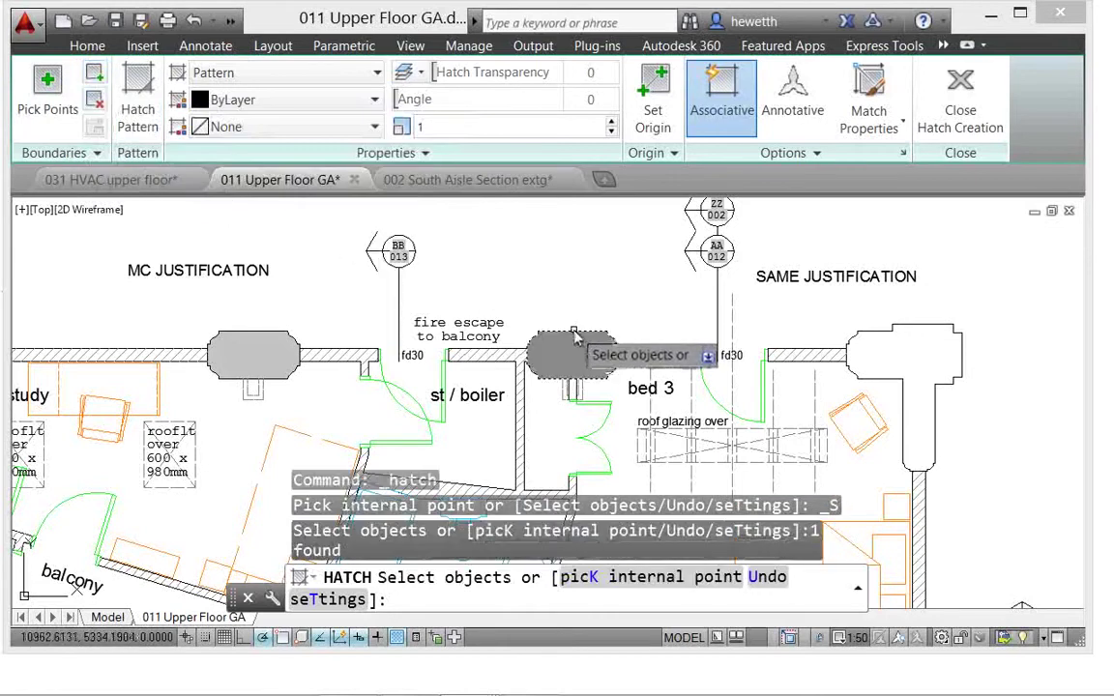
key(Return)
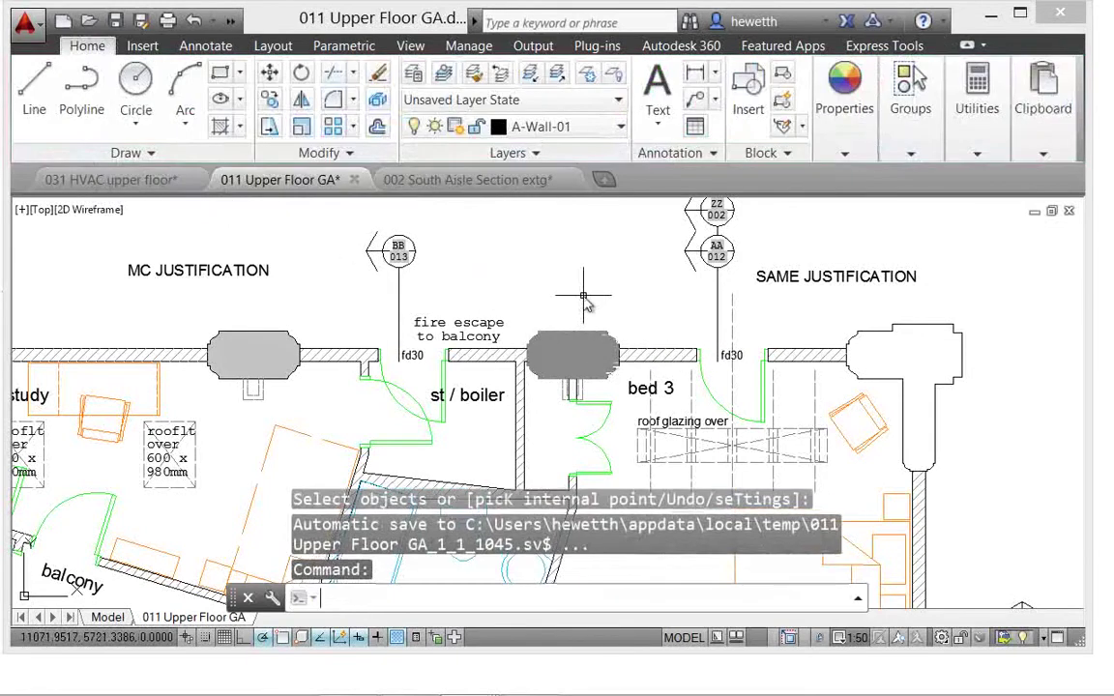
Step: Hatch the T-shaped column on the right by selecting both of its outline pieces
click(221, 126)
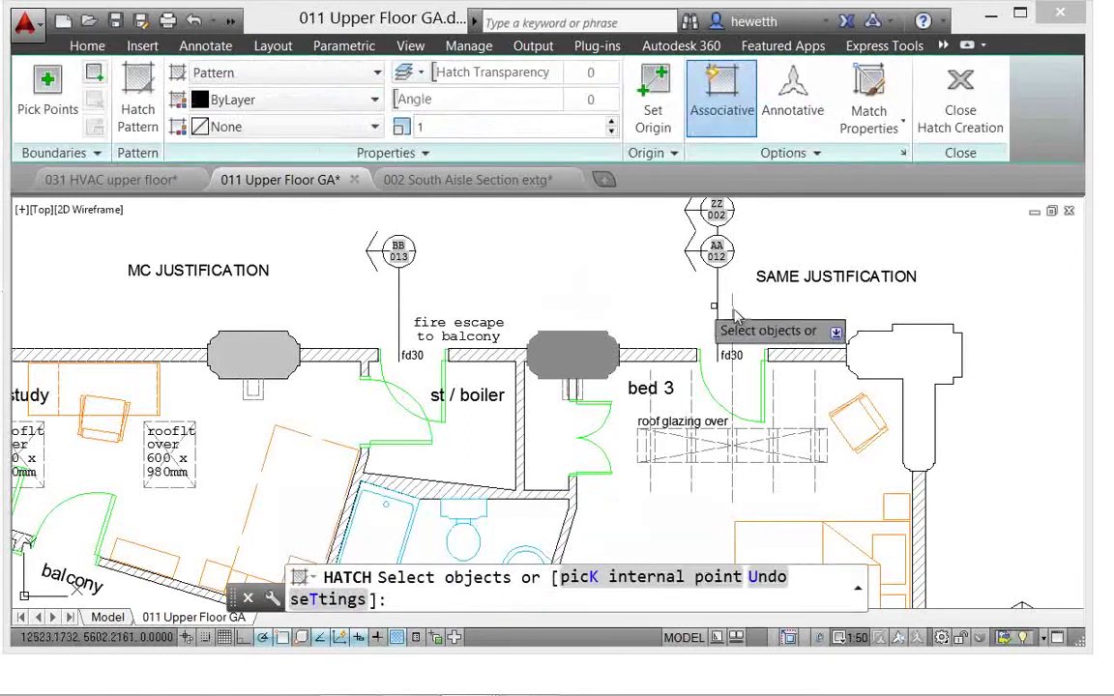
click(894, 335)
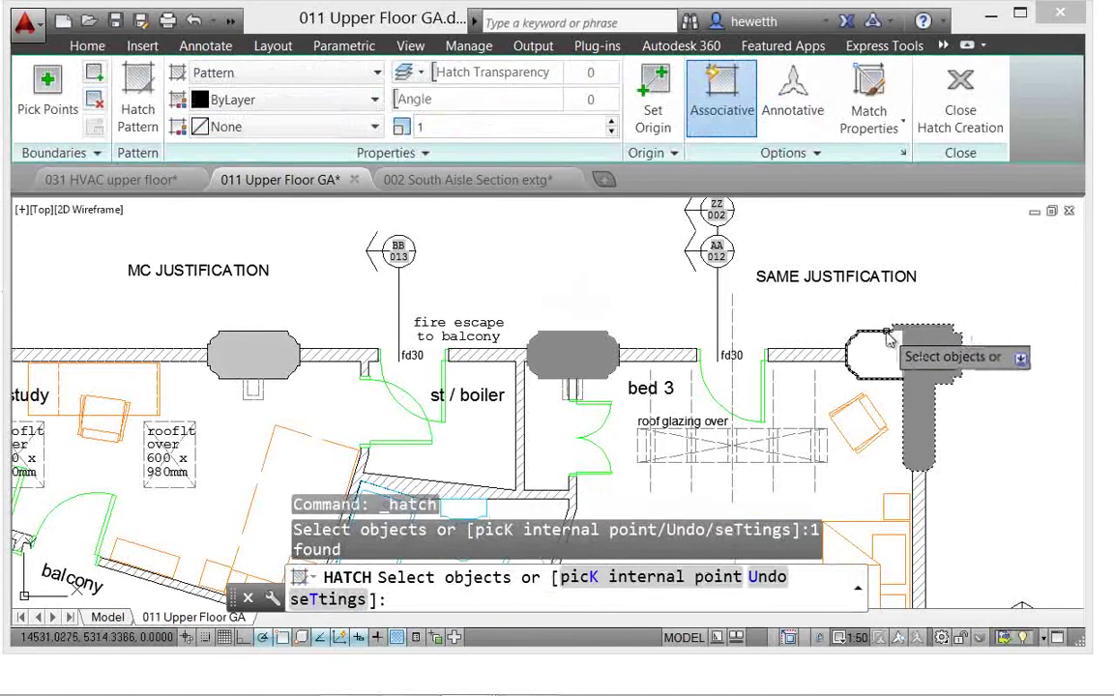
click(861, 338)
key(Return)
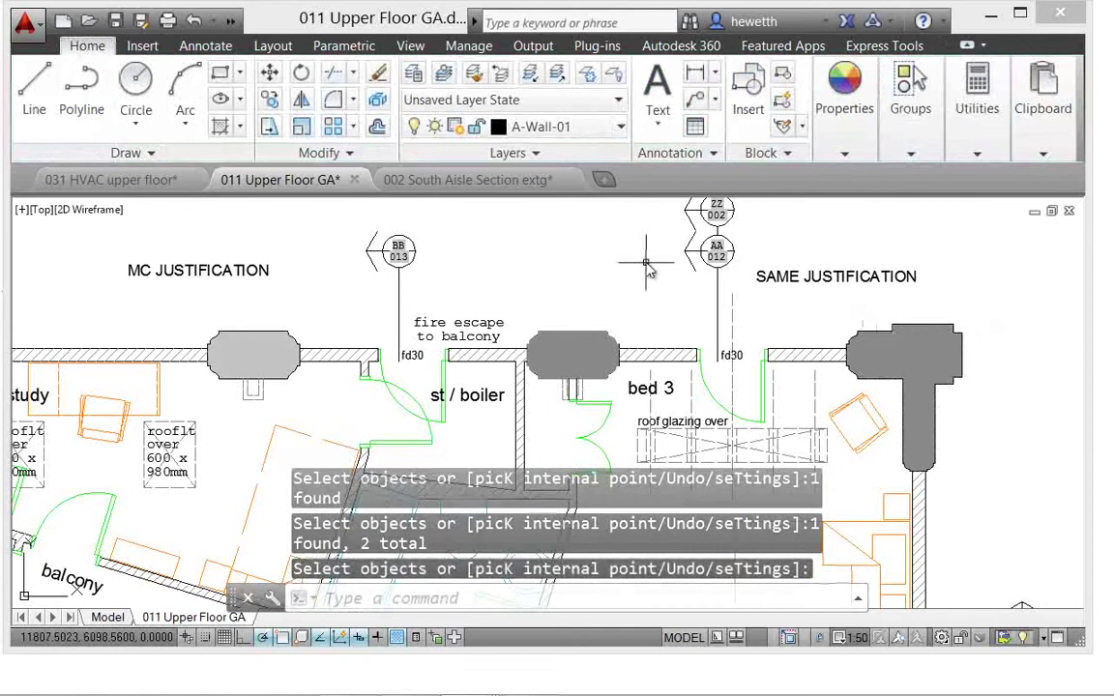
Step: Switch to 002 South Aisle Section extg, activate the Window Detail (Plan) 1:20 viewport, and open dimension styles
click(527, 187)
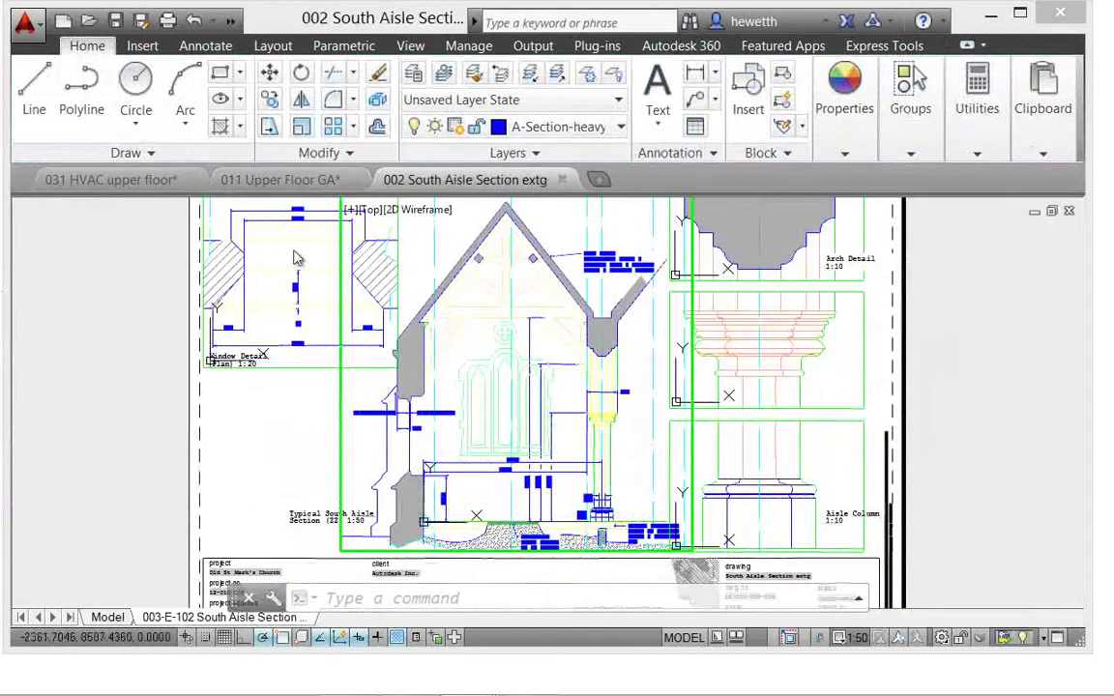
scroll(251, 303, up, 4)
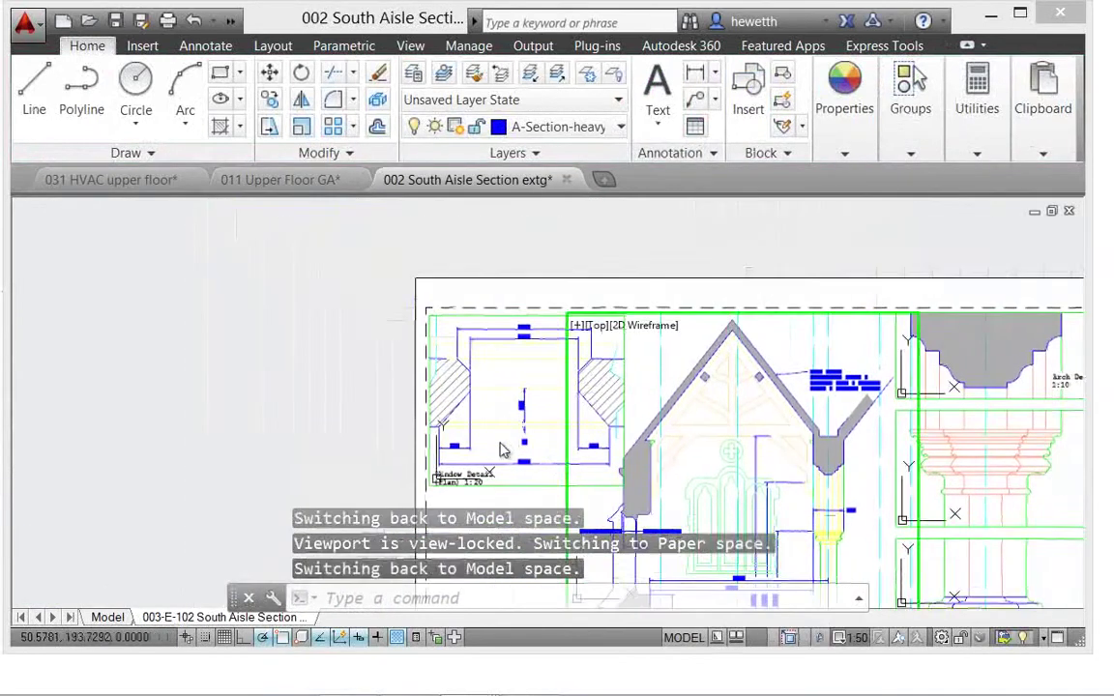
scroll(500, 450, up, 2)
click(454, 440)
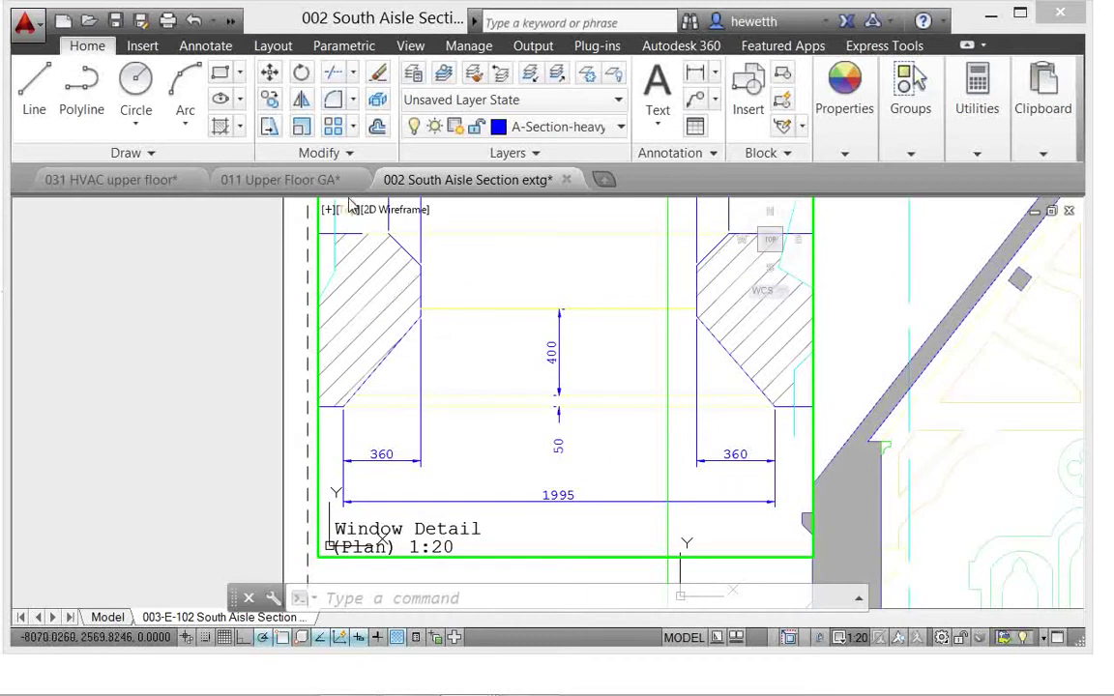
click(215, 47)
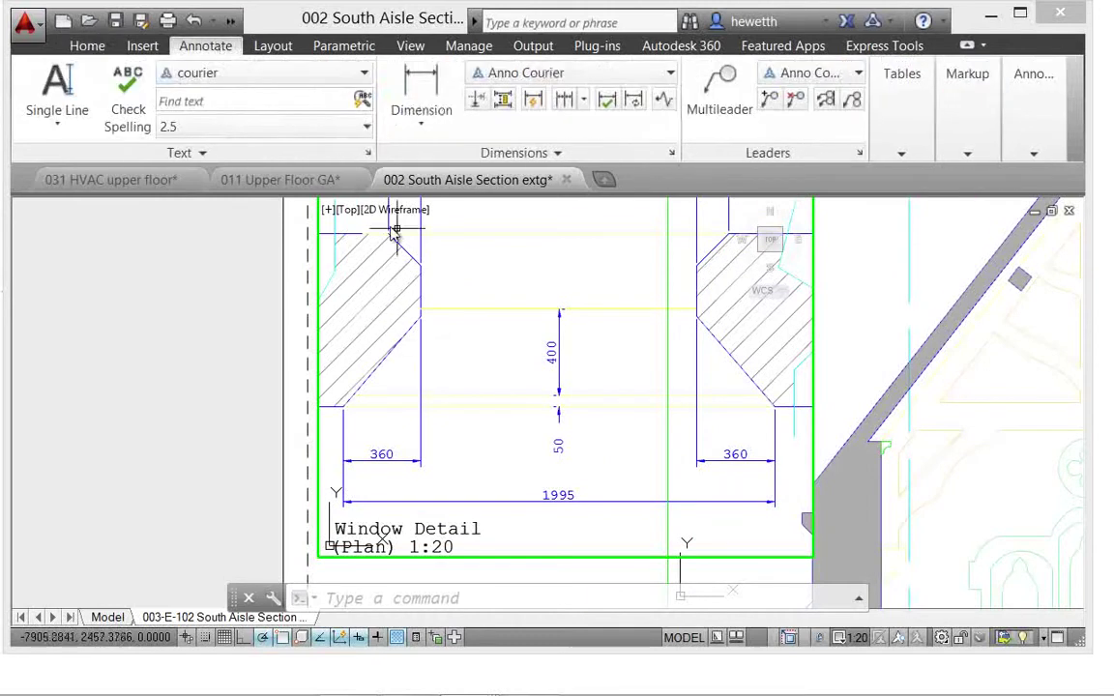
click(671, 155)
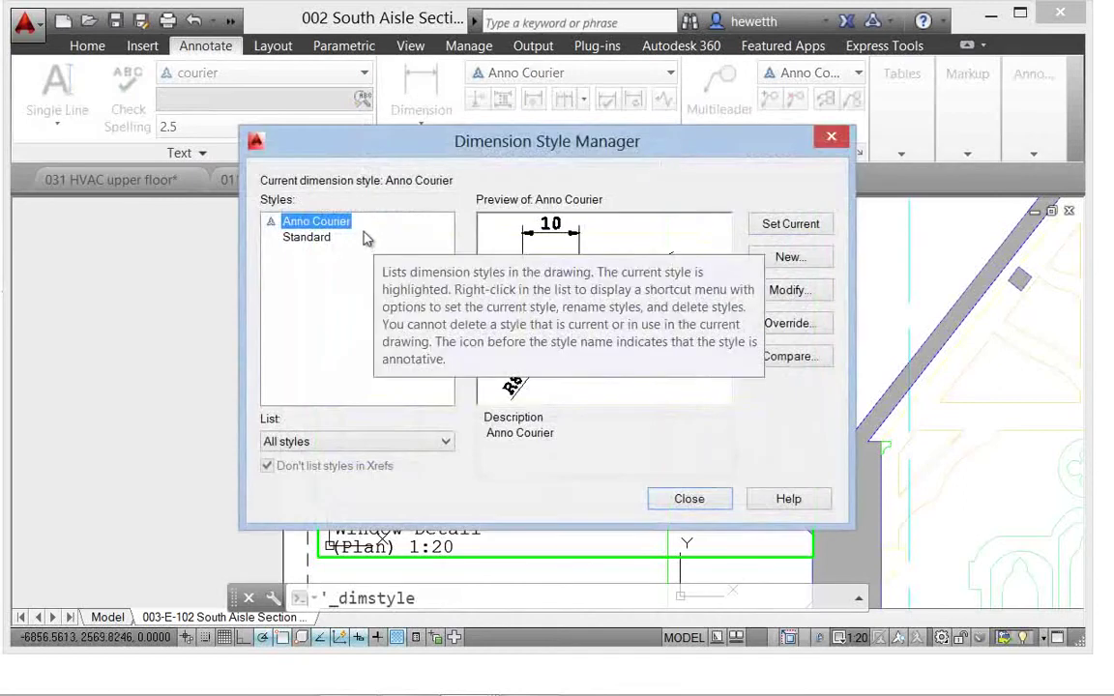
Step: Create the 'Copy of Anno Courier' style with cyan dimension lines and text height 4
click(771, 258)
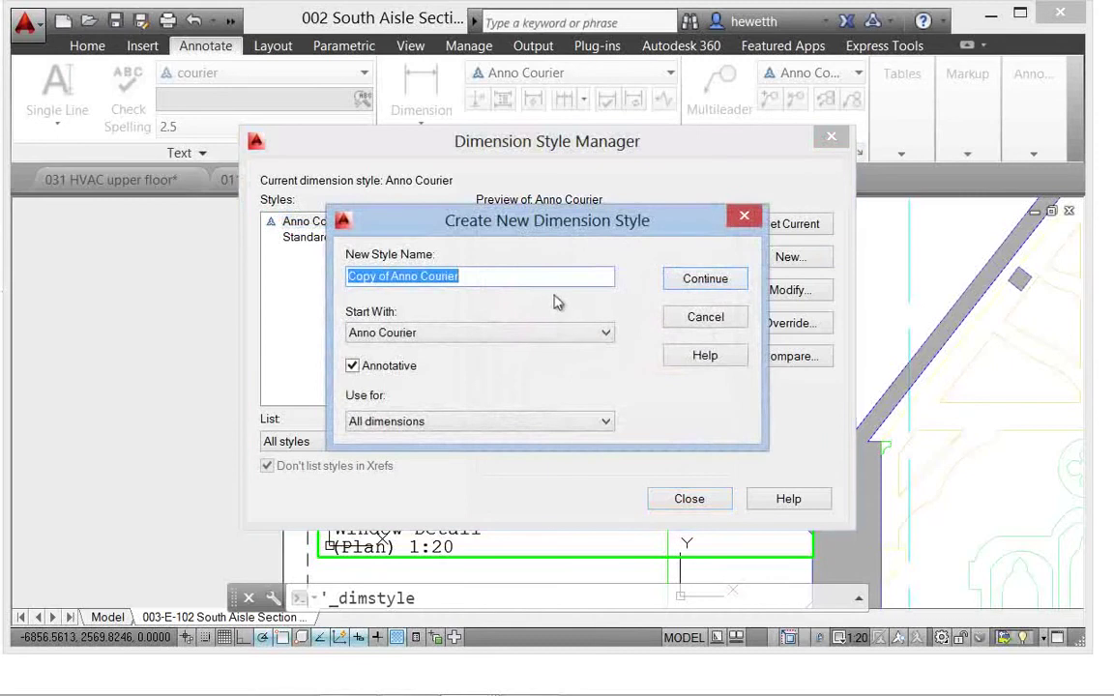
click(682, 282)
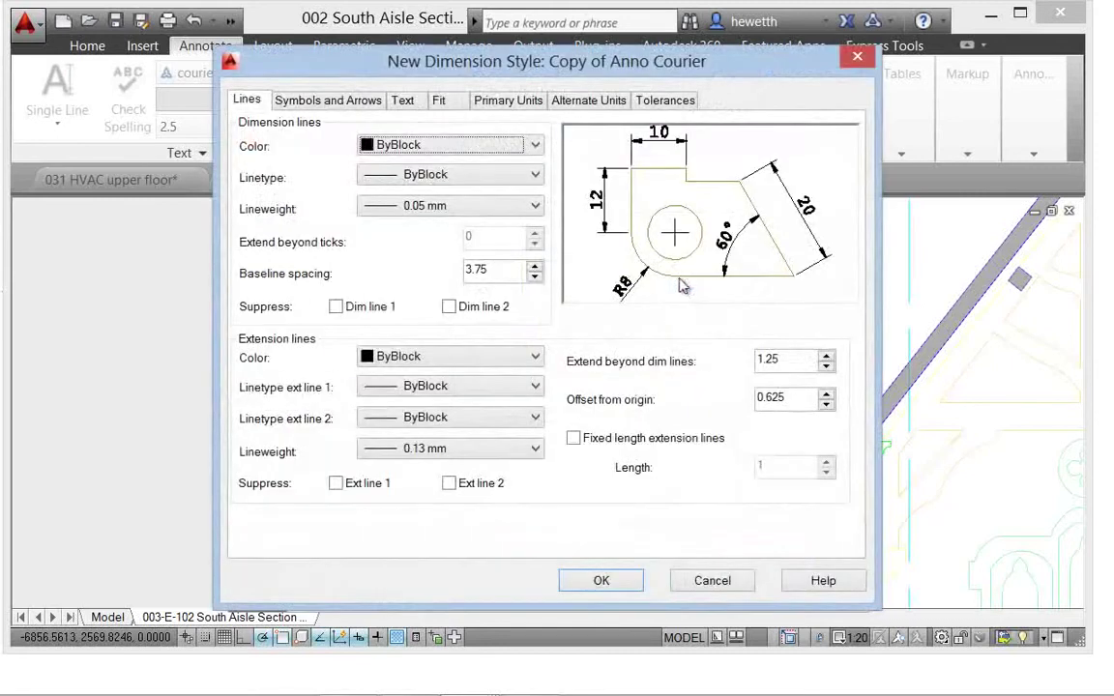
click(405, 138)
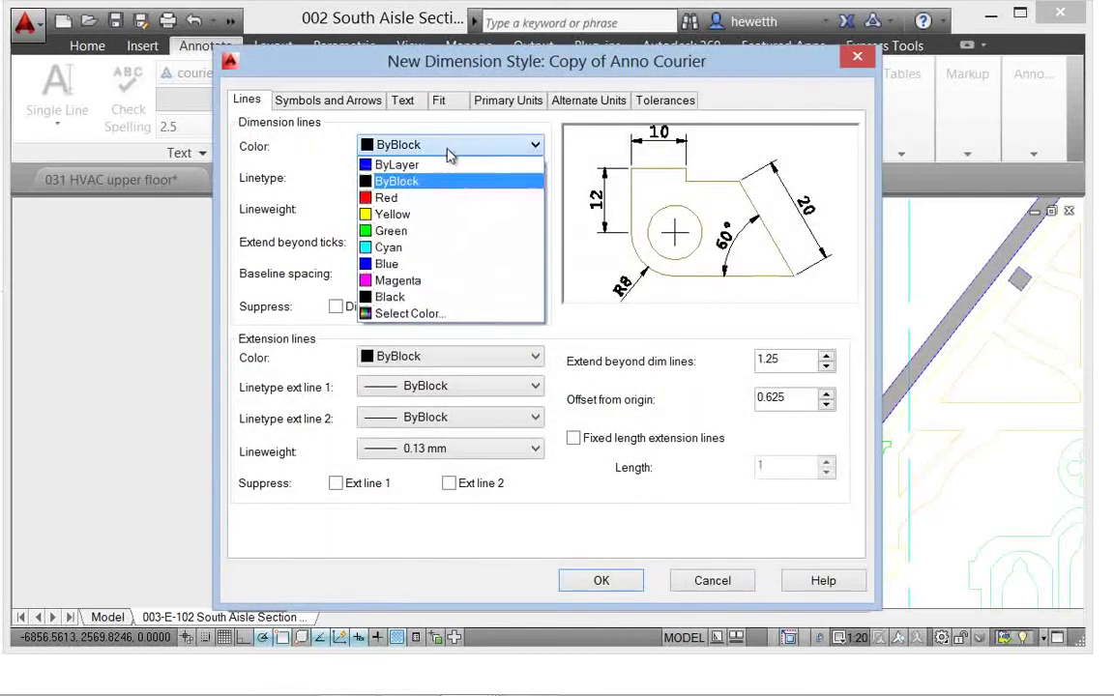
click(415, 247)
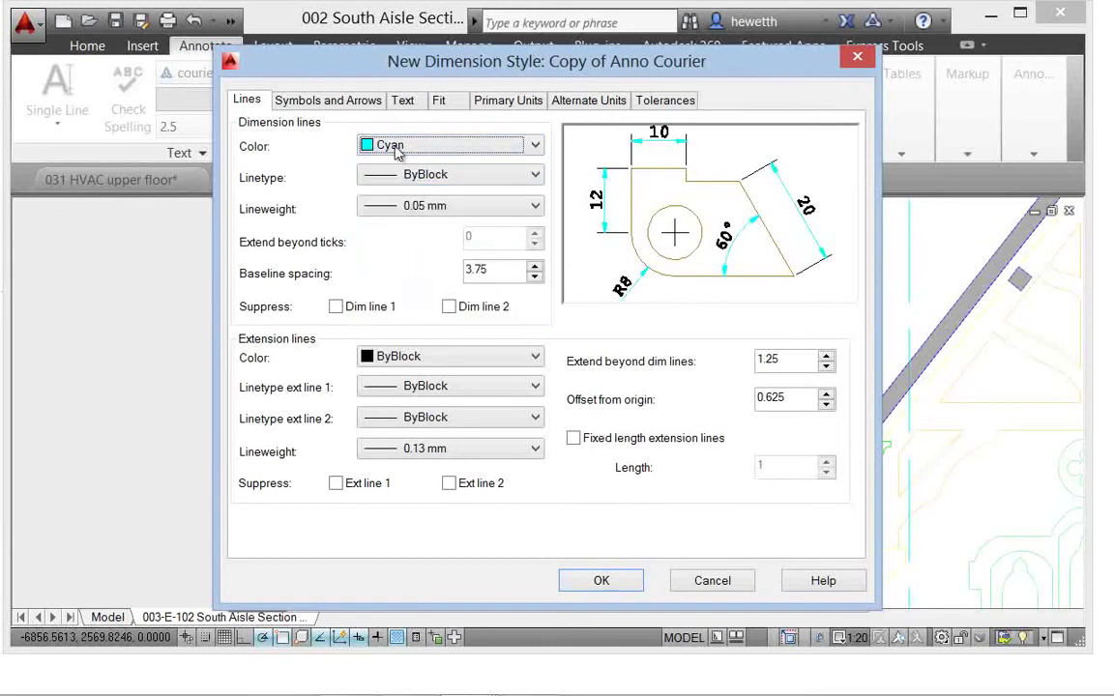
click(400, 99)
drag(509, 252, 320, 240)
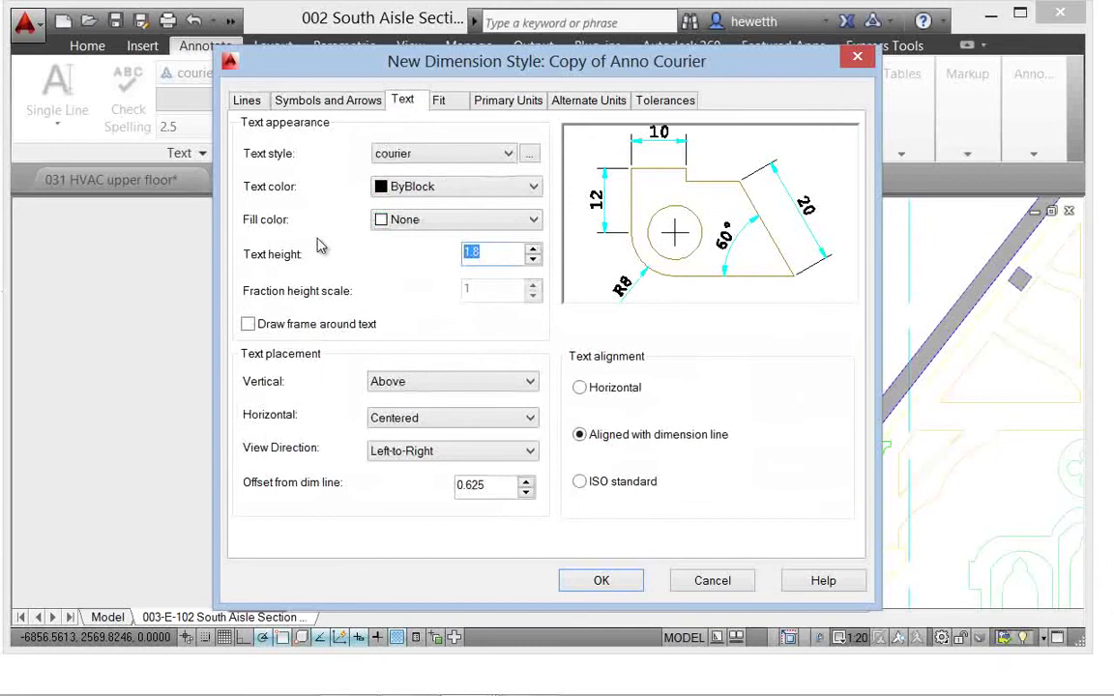
text(4)
click(597, 584)
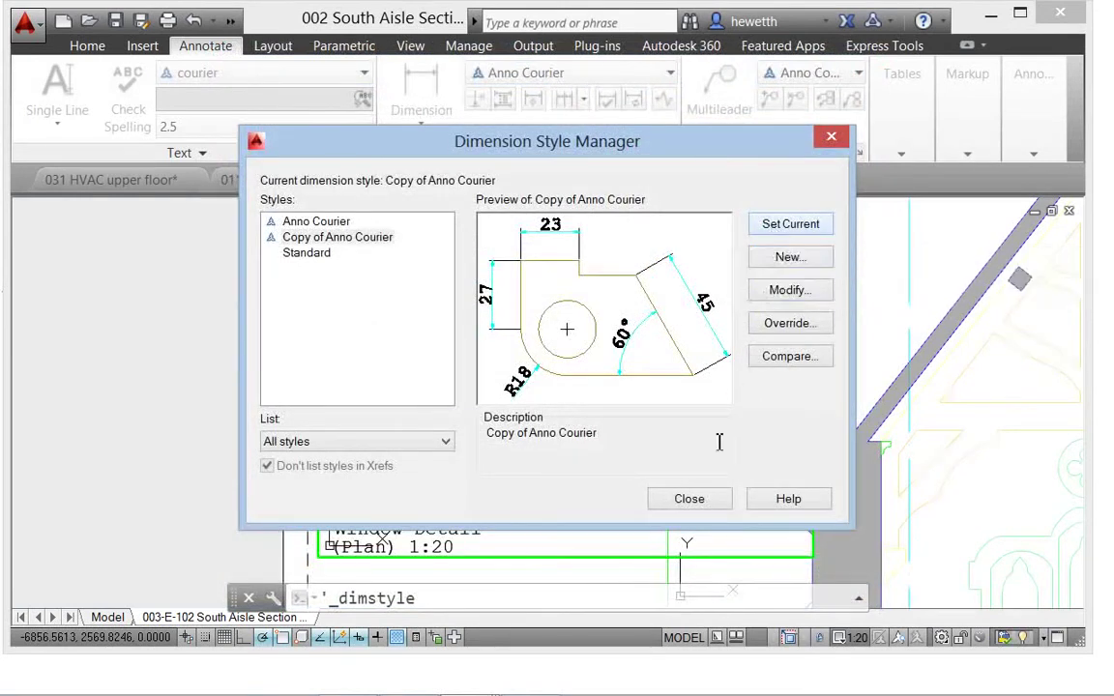
click(690, 499)
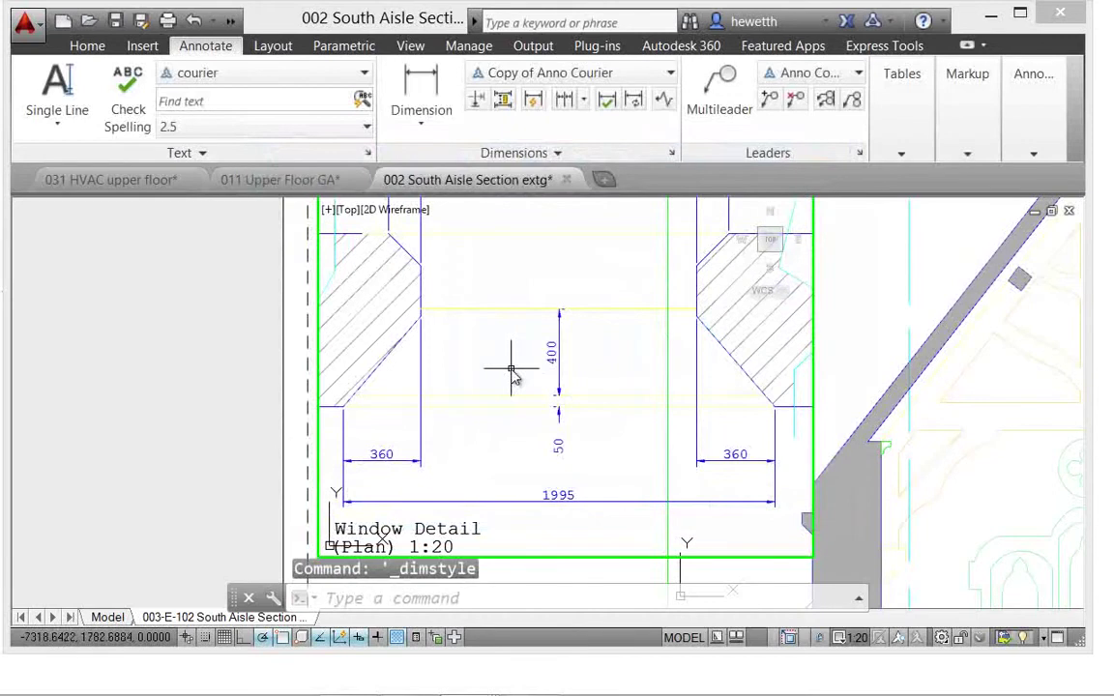
Step: Set the DIMCONTINUEMODE system variable to 0
text(D)
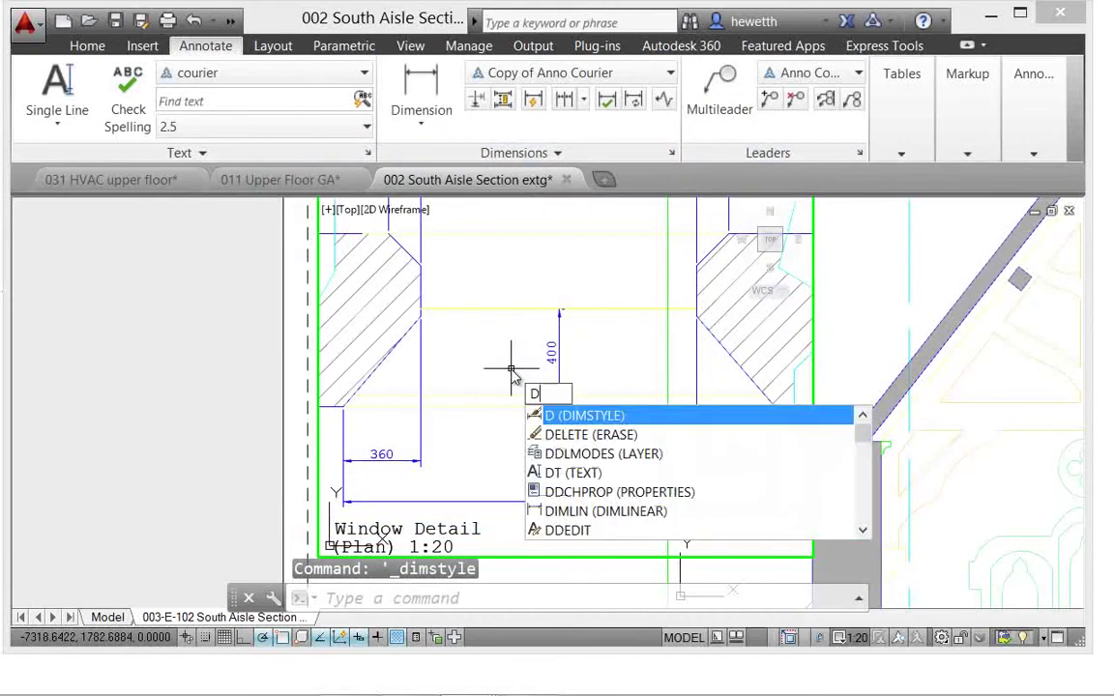
text(IM)
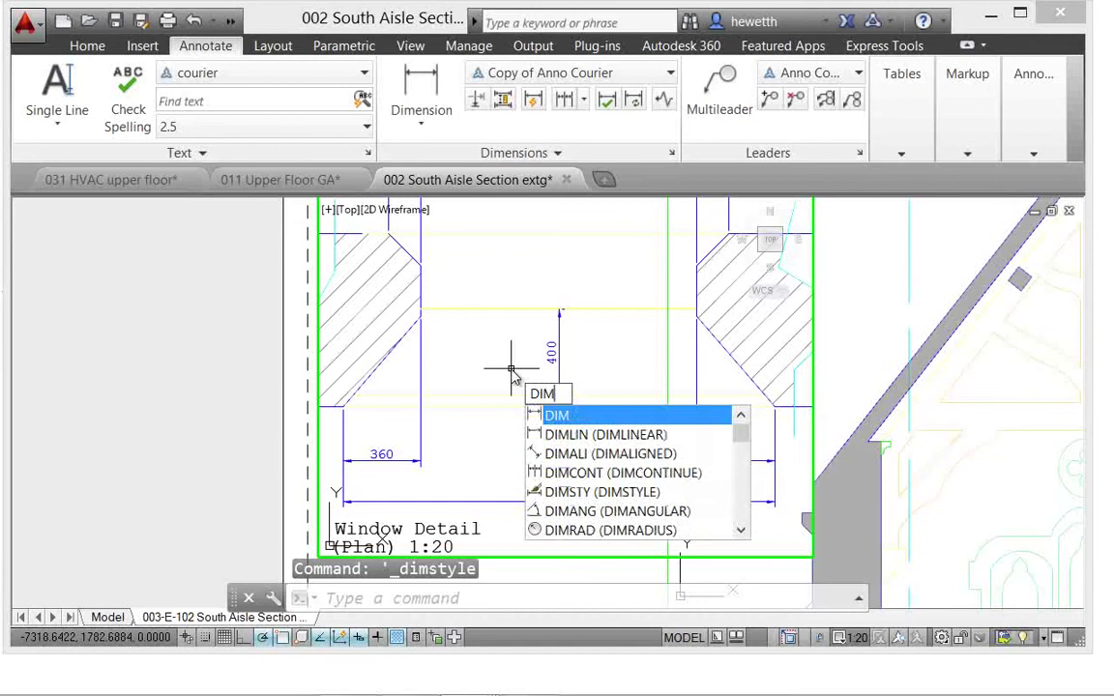
text(CON)
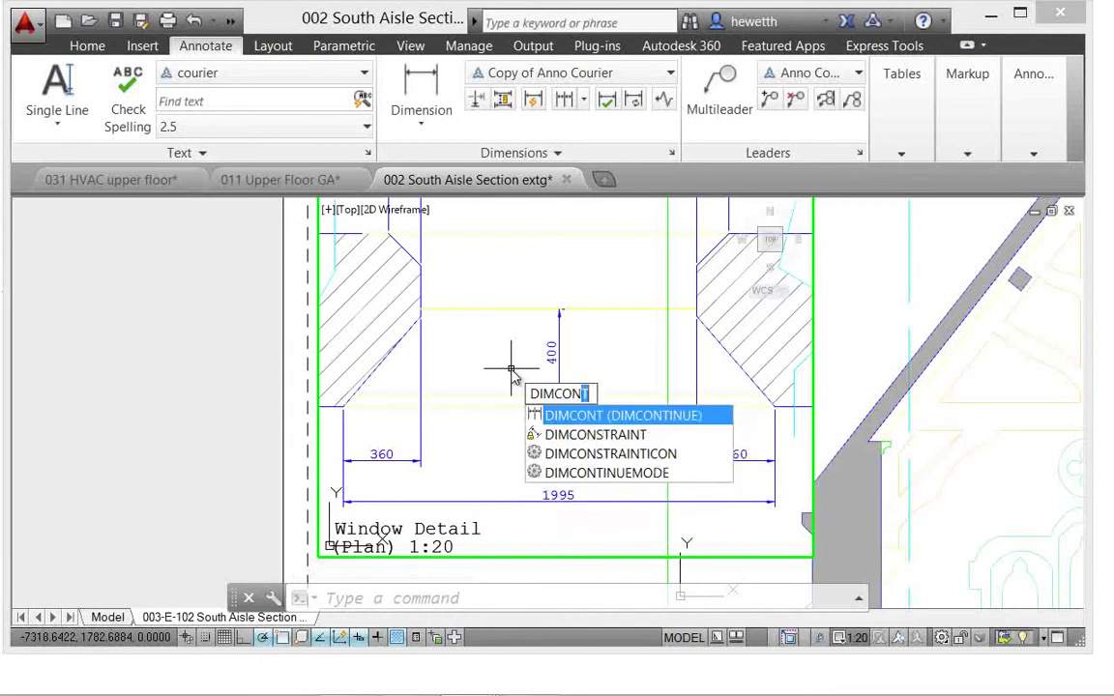
key(Down)
key(Down)
key(Down)
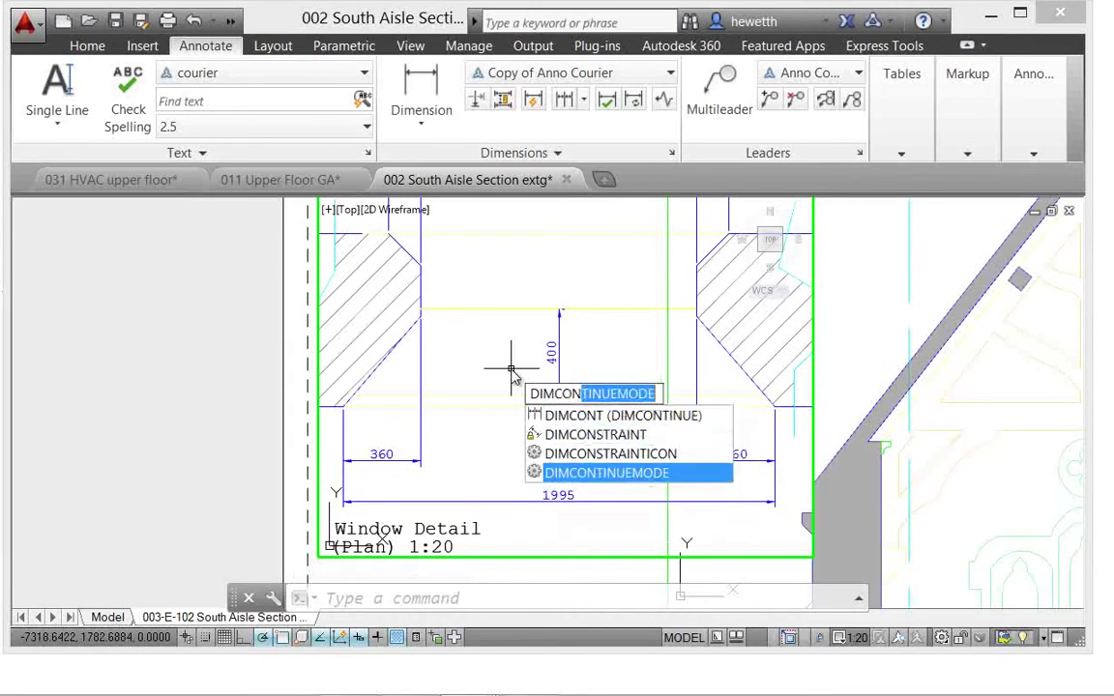
key(Return)
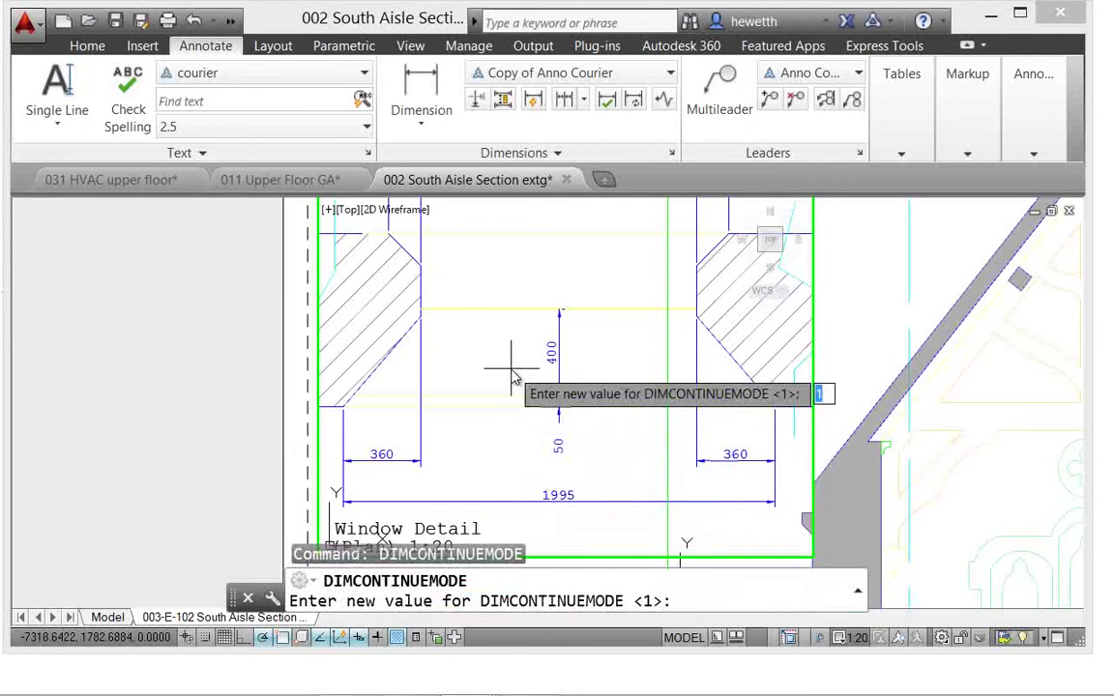
text(0)
key(Return)
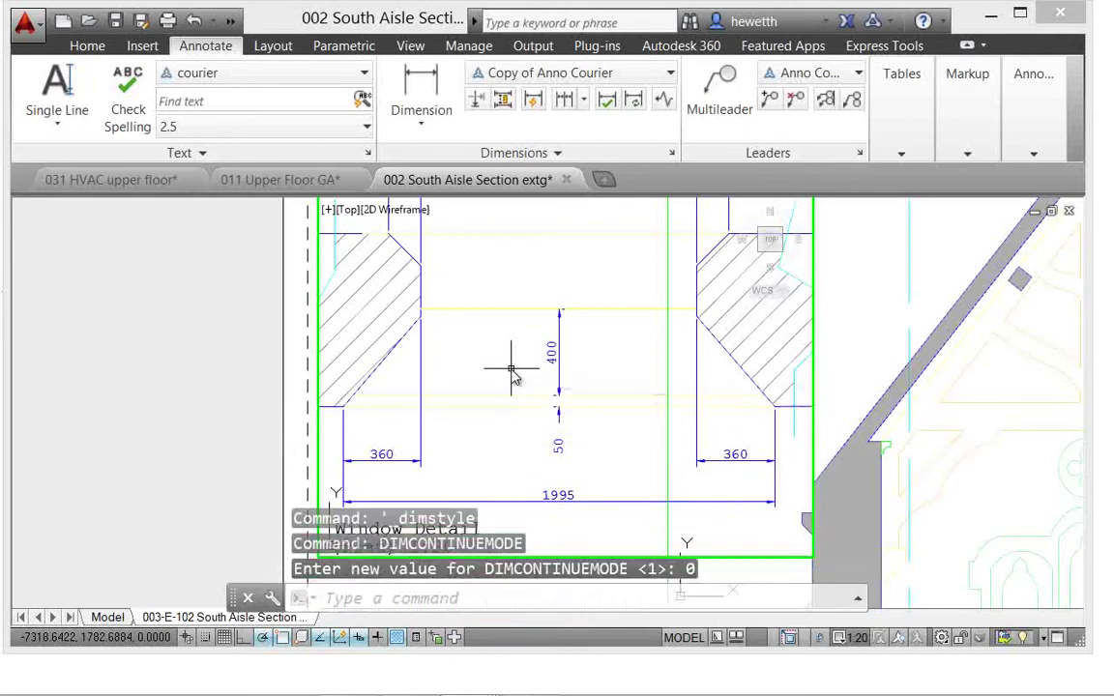
Step: Add a 1244 continued dimension following the left 360 dimension in the window detail
click(584, 101)
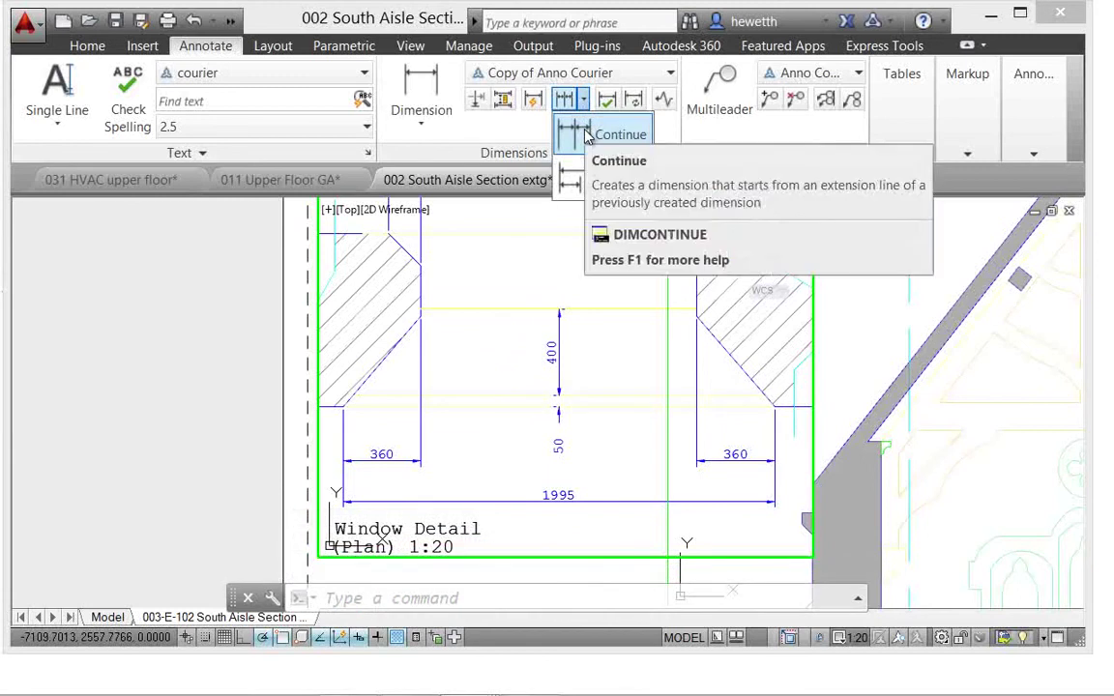
click(585, 135)
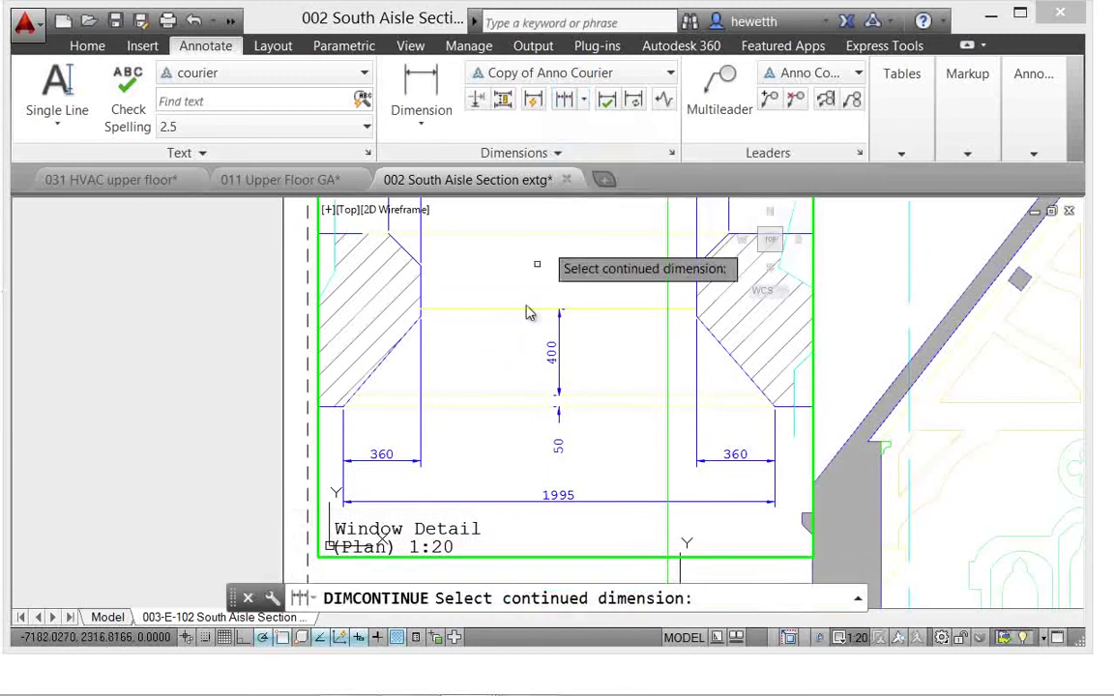
click(422, 442)
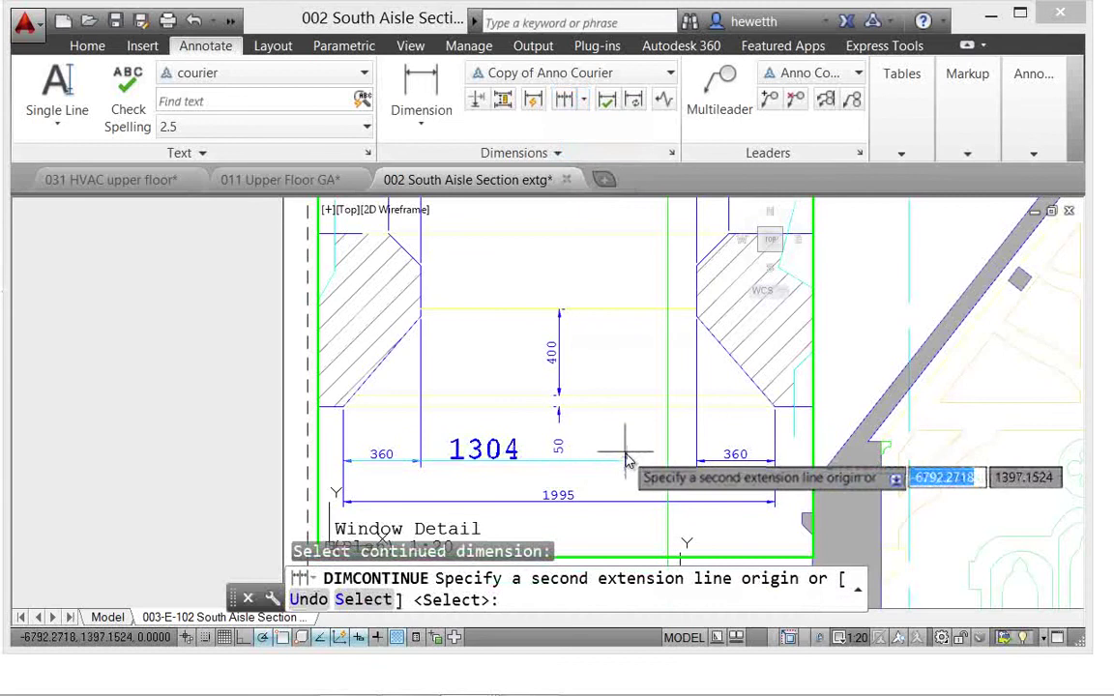
click(612, 459)
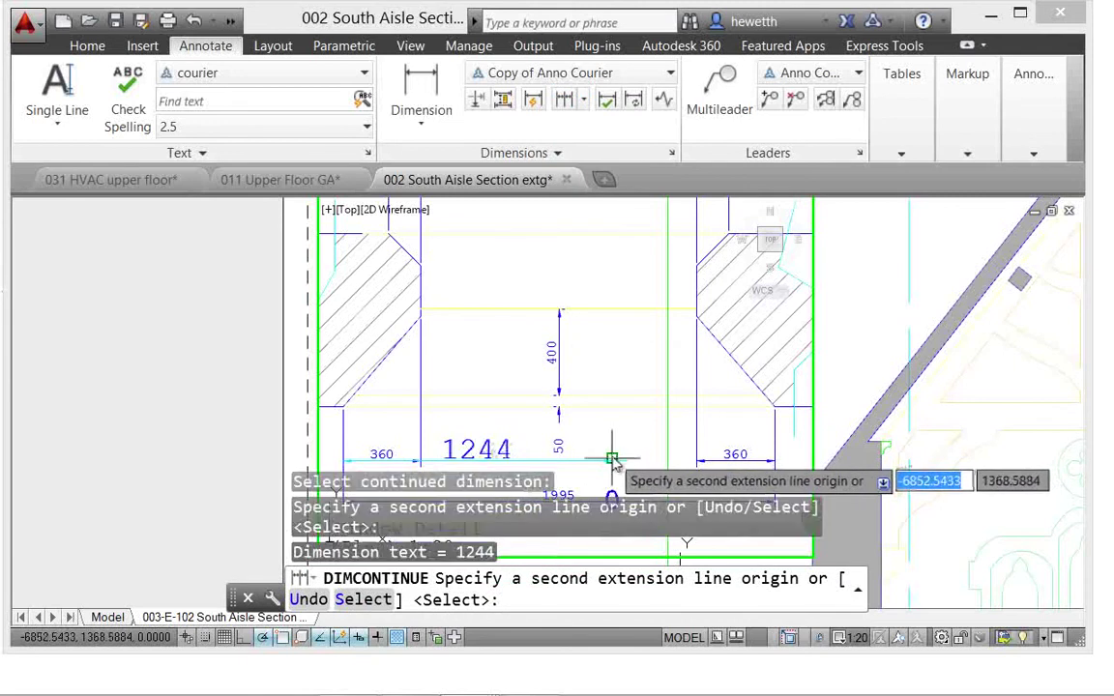
key(Return)
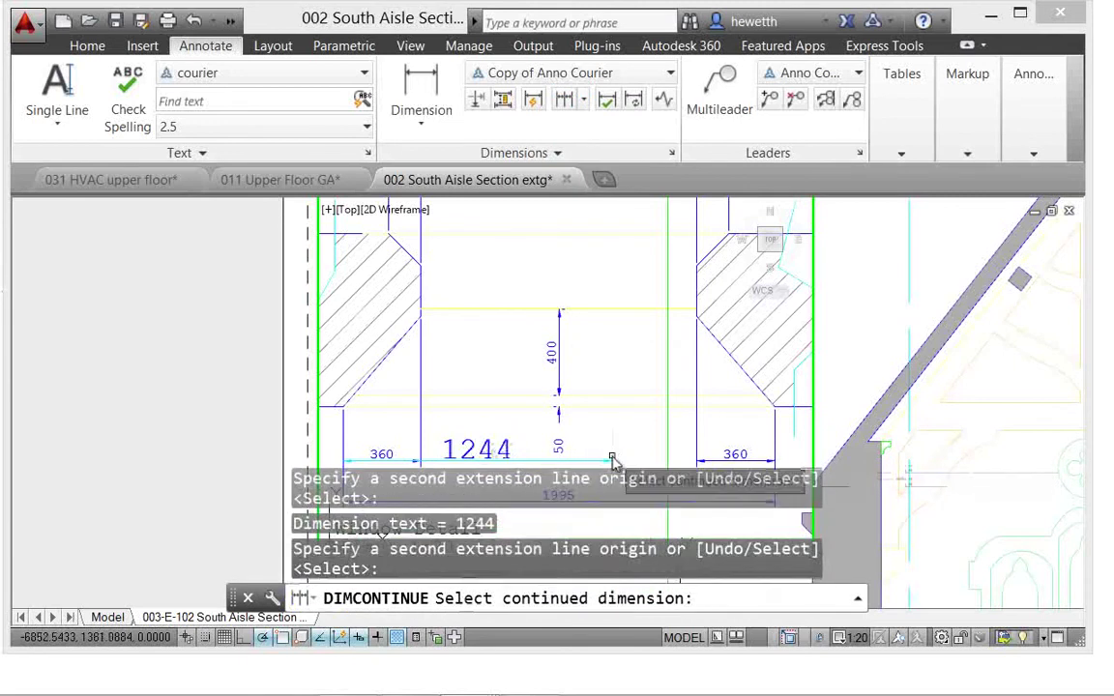
key(Return)
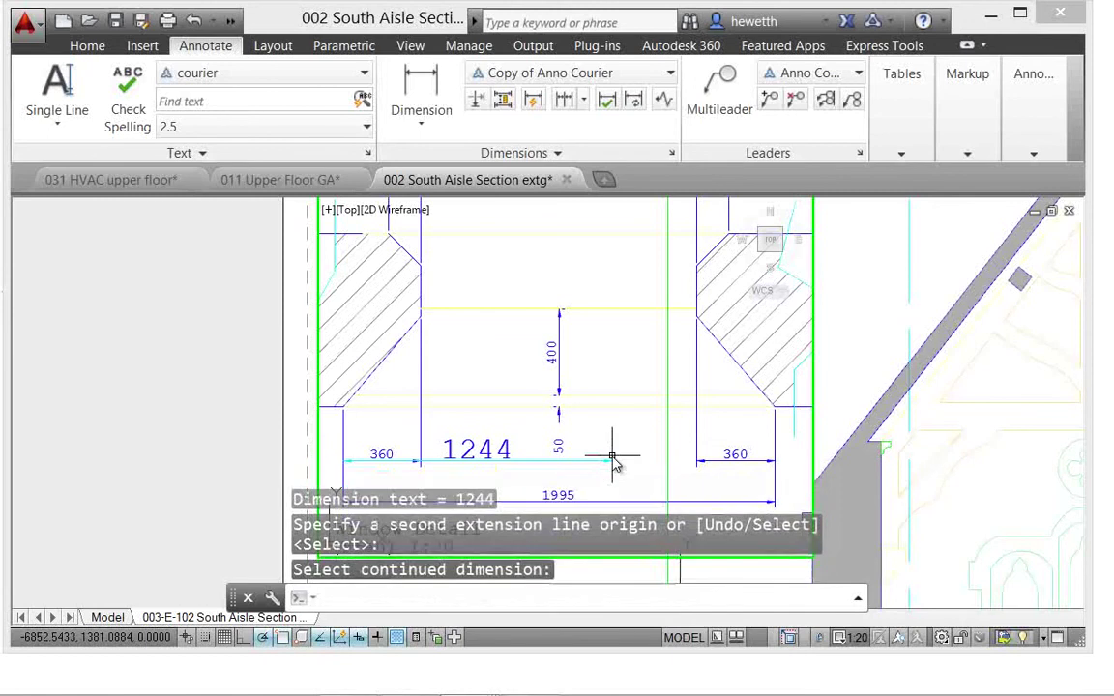
Step: Erase the oversized 1244 dimension
click(485, 452)
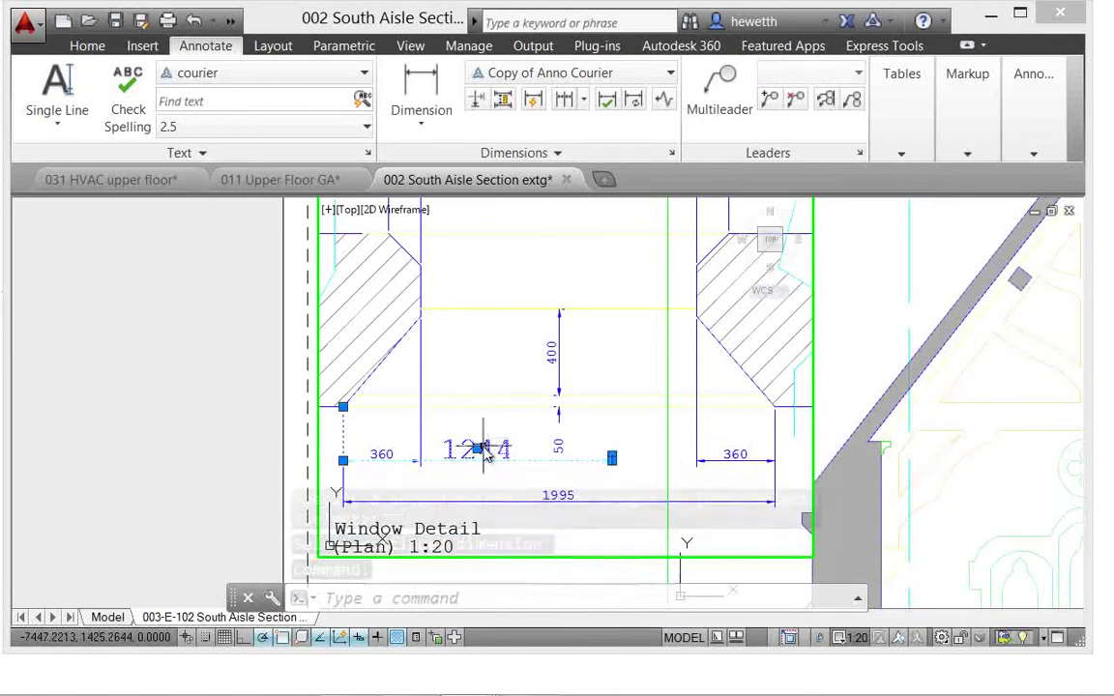
text(E)
key(Return)
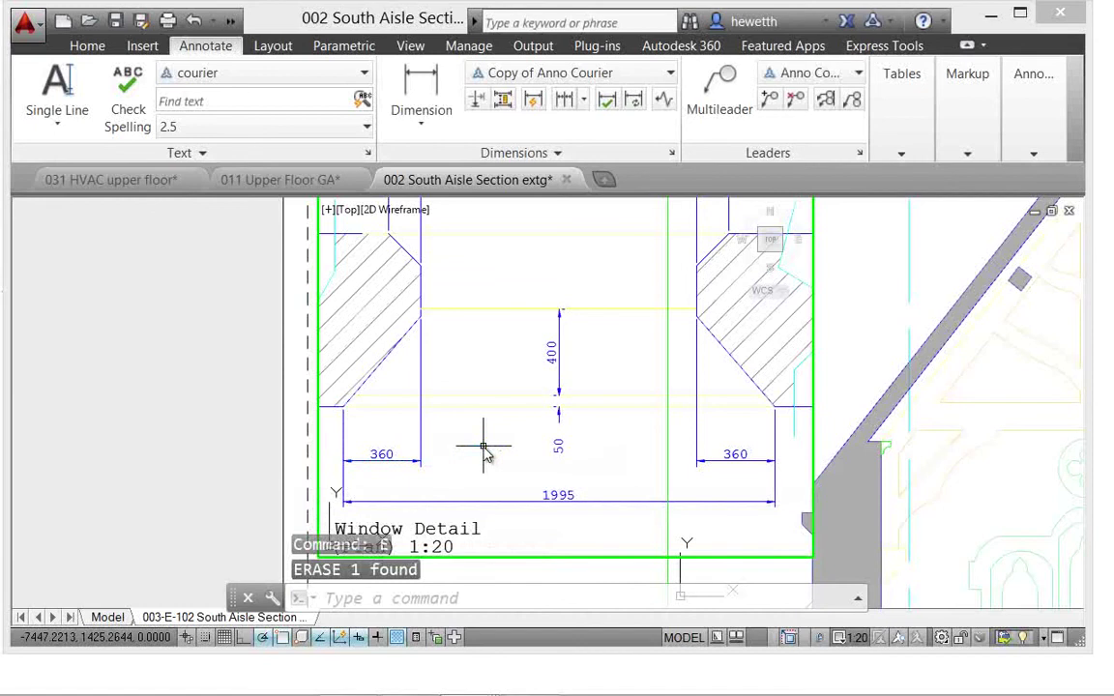
Step: Set the DIMCONTINUEMODE system variable to 1
text(DIMCO)
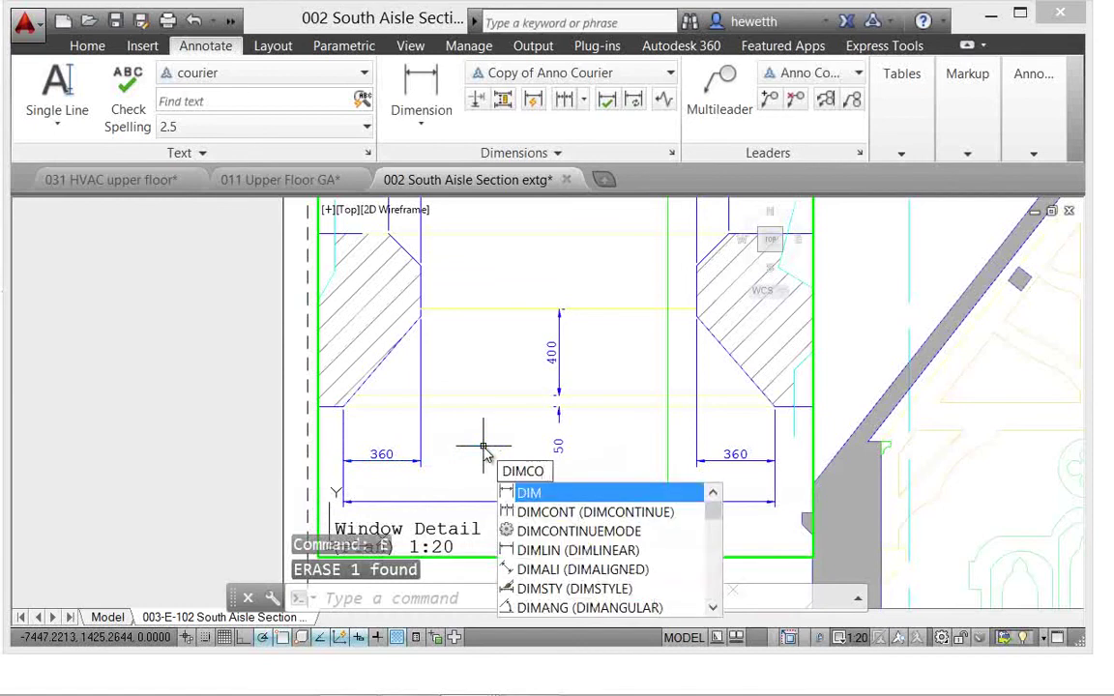
text(NT)
key(Down)
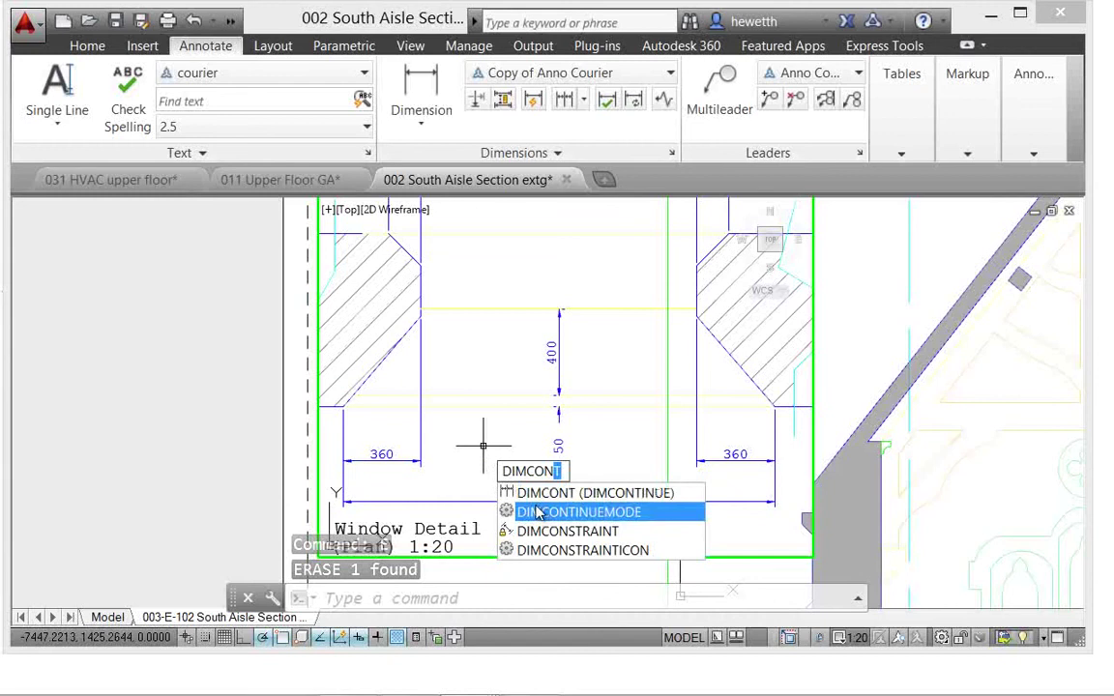
click(539, 512)
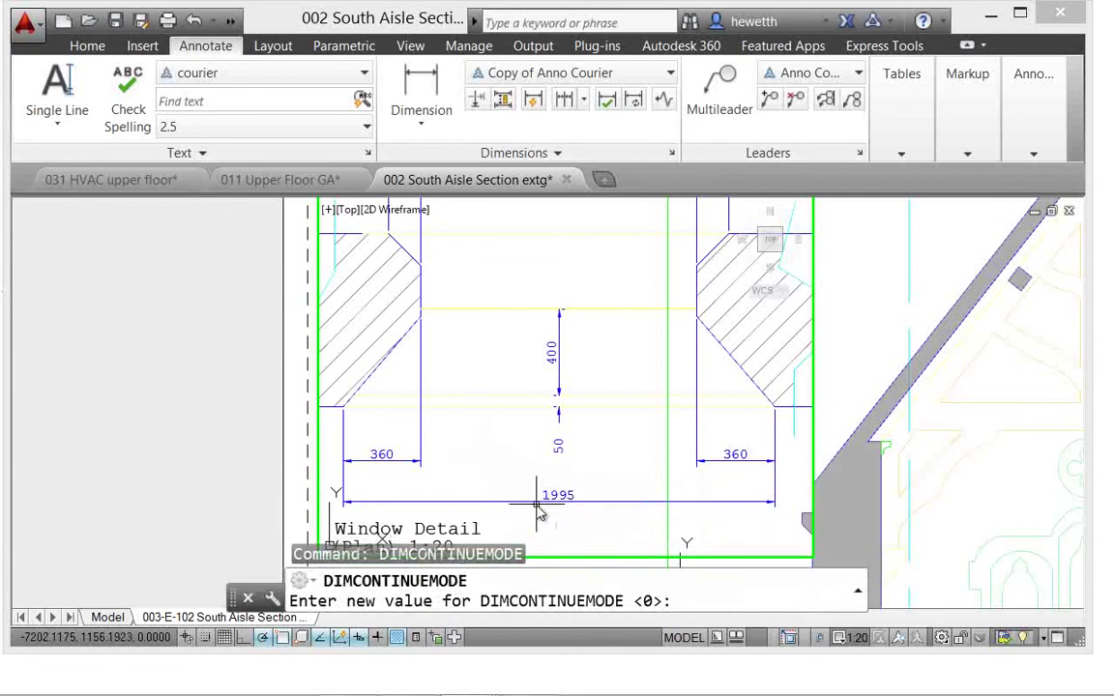
text(1)
key(Return)
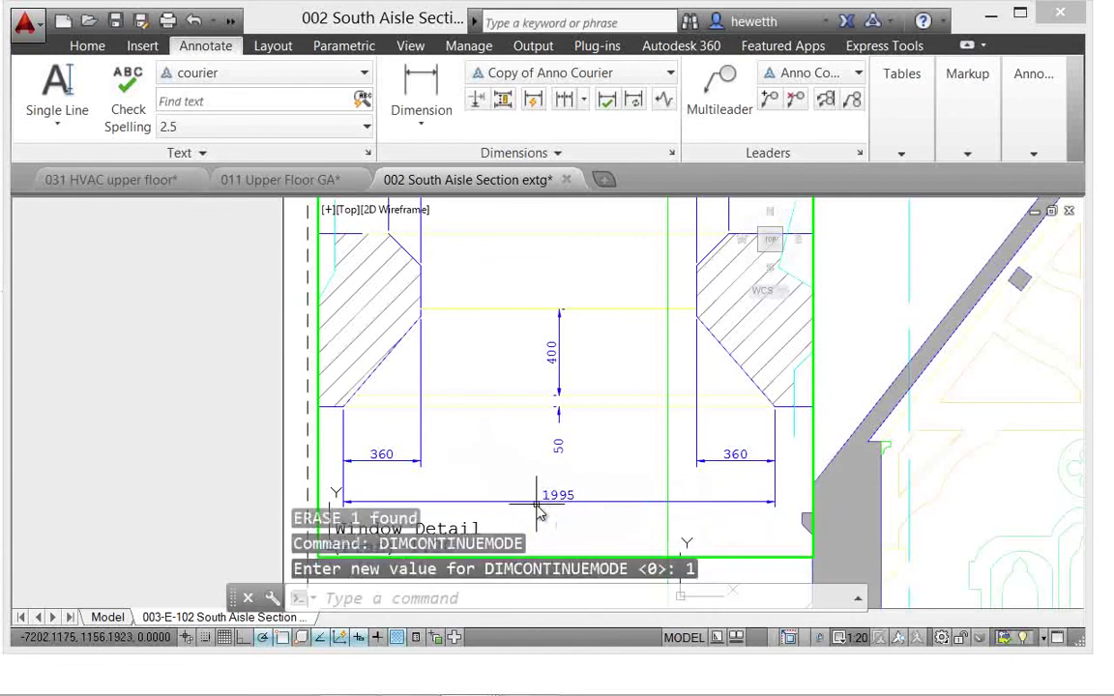
Step: Add a 1191 continued dimension from the left 360 dimension
click(583, 98)
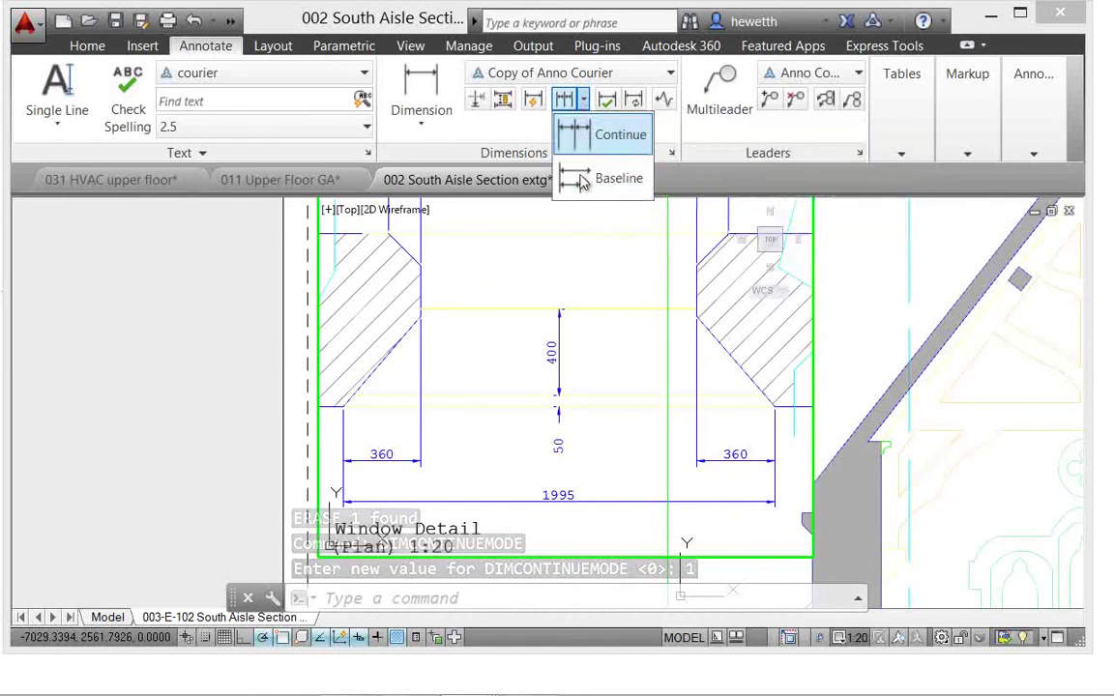
click(583, 143)
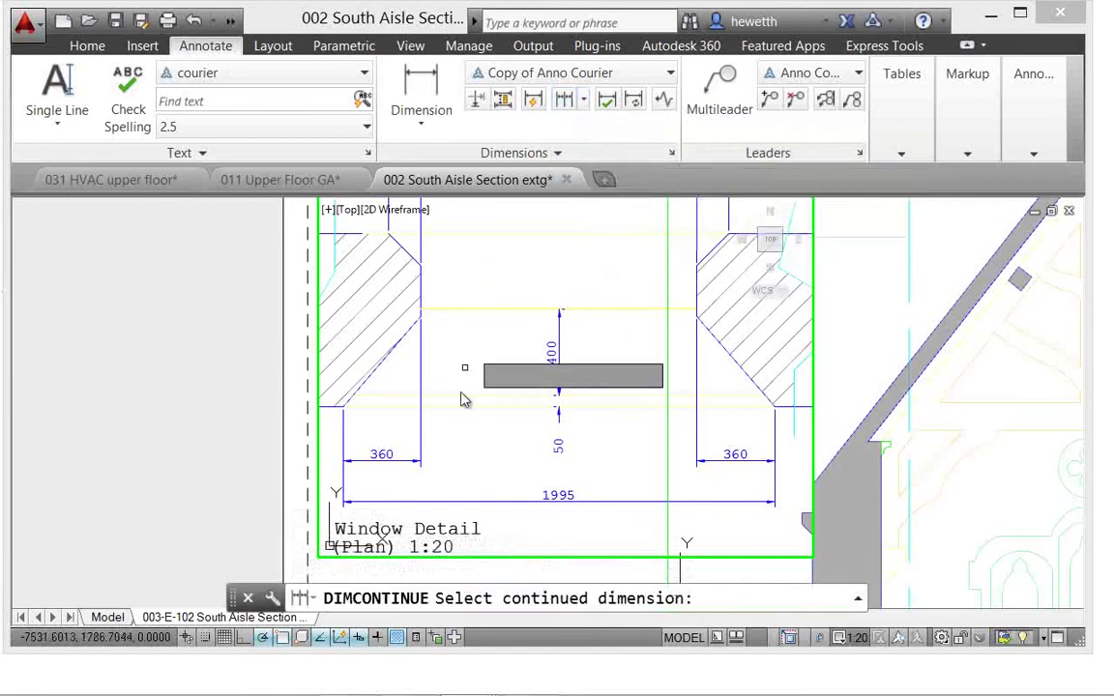
click(421, 437)
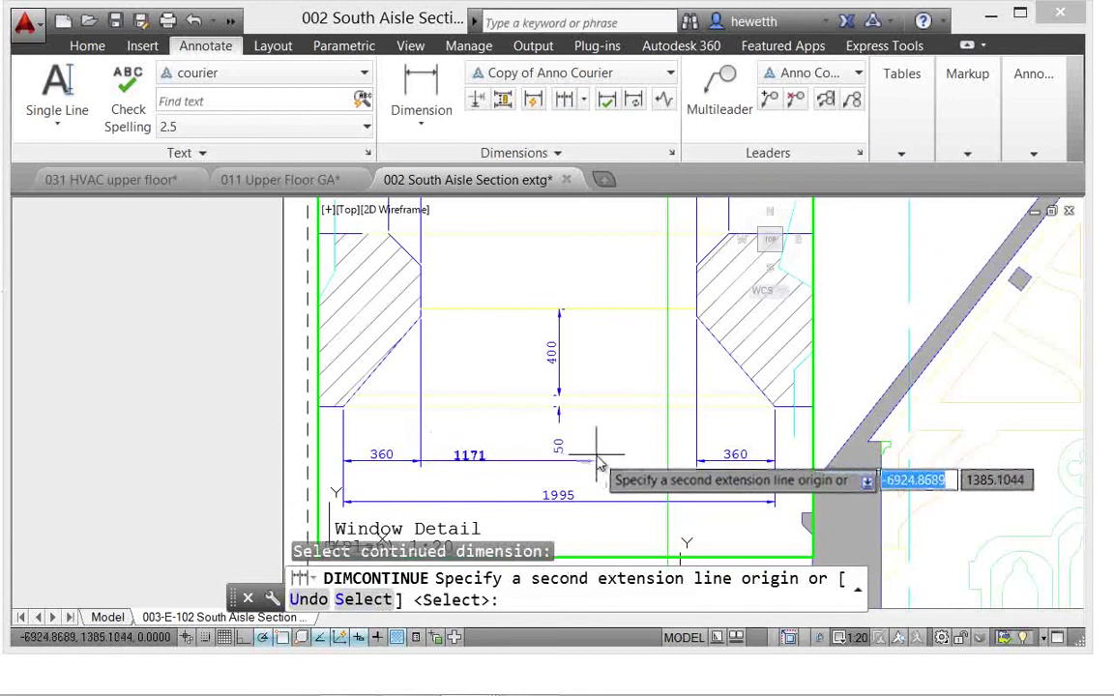
click(600, 451)
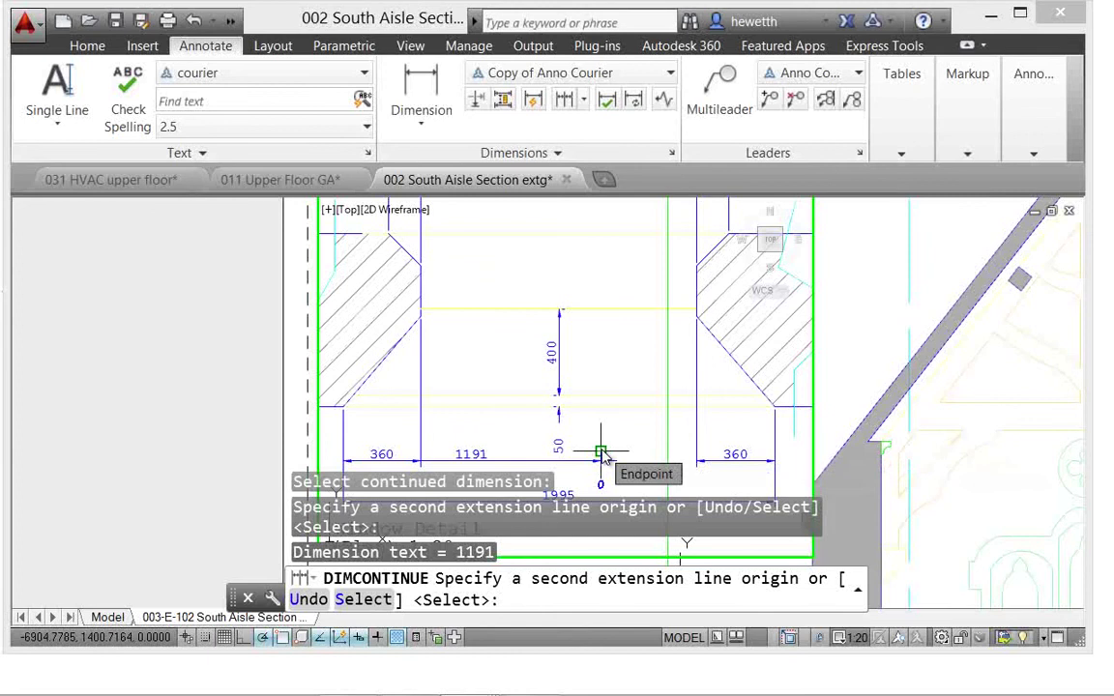
key(Return)
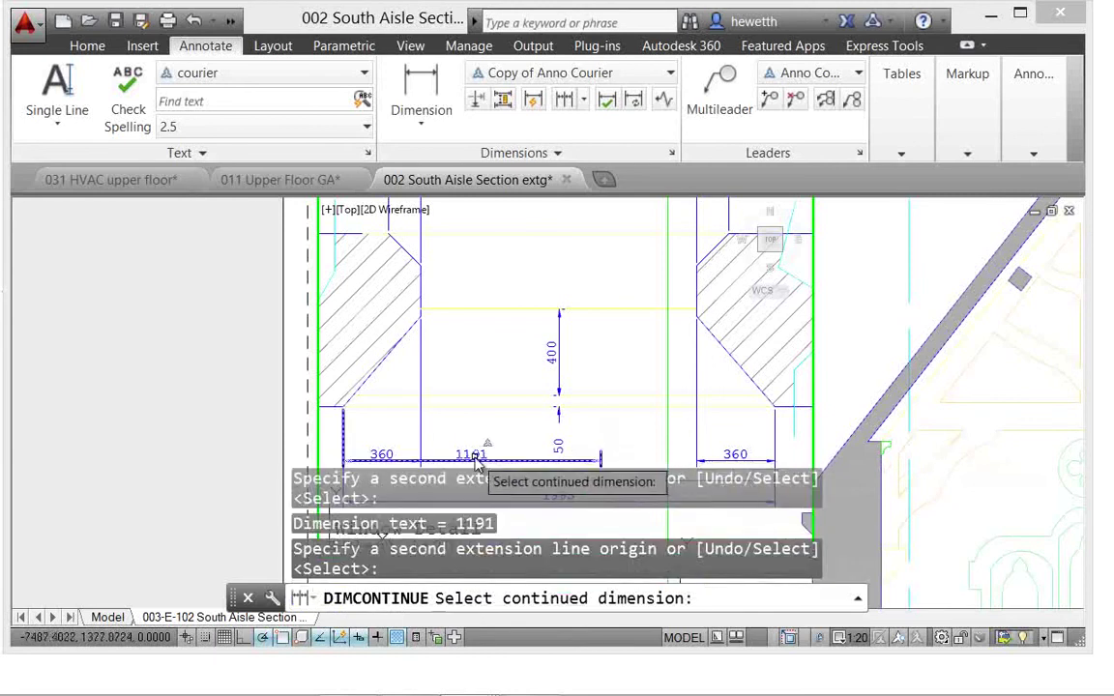
key(Return)
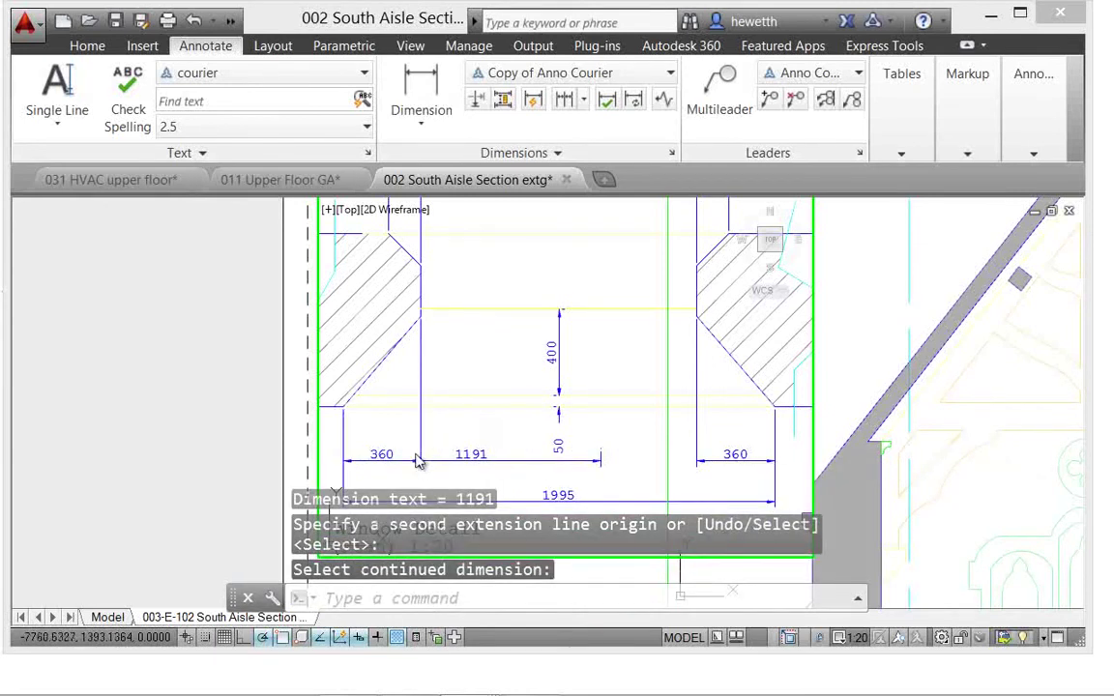